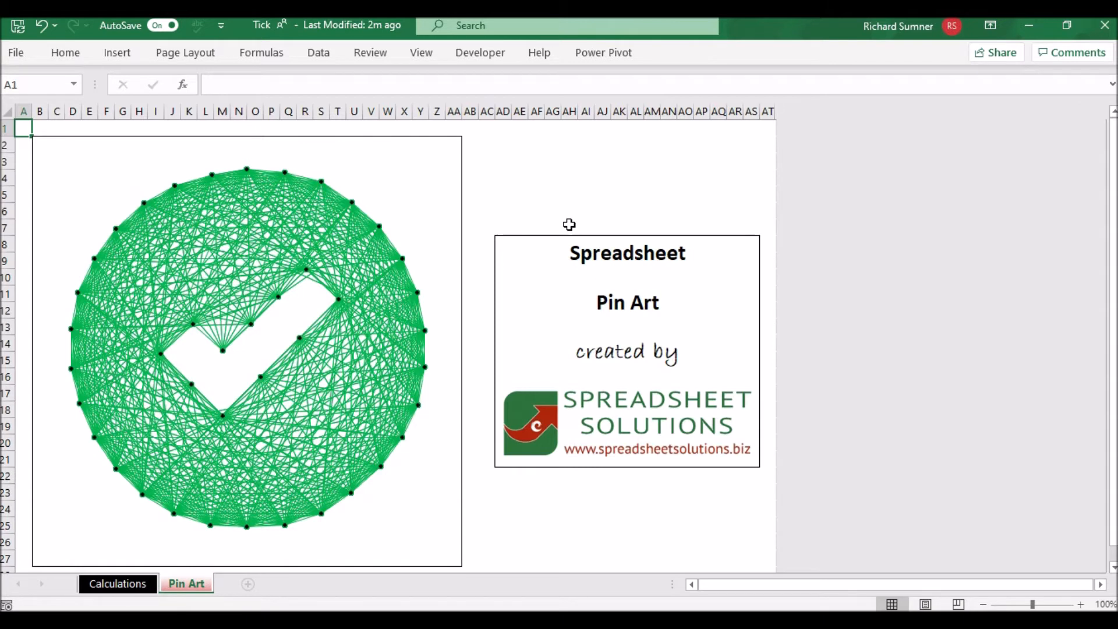
Close the Tick workbook and enter the first name in the Your Name cell of the blank pin art template
click(1103, 26)
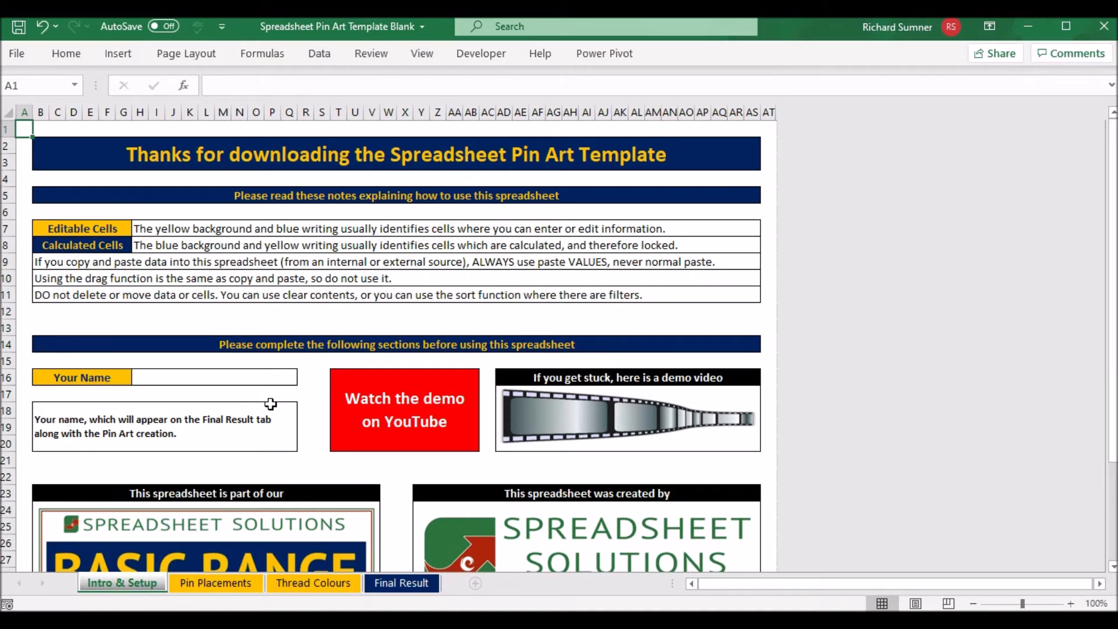
click(234, 379)
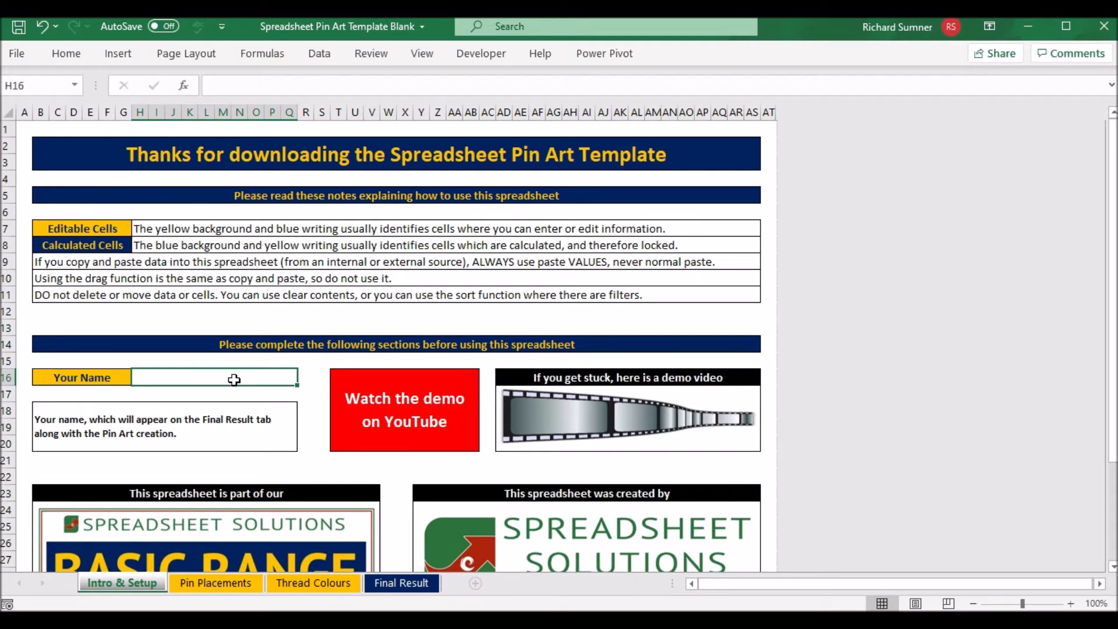
text(Richard)
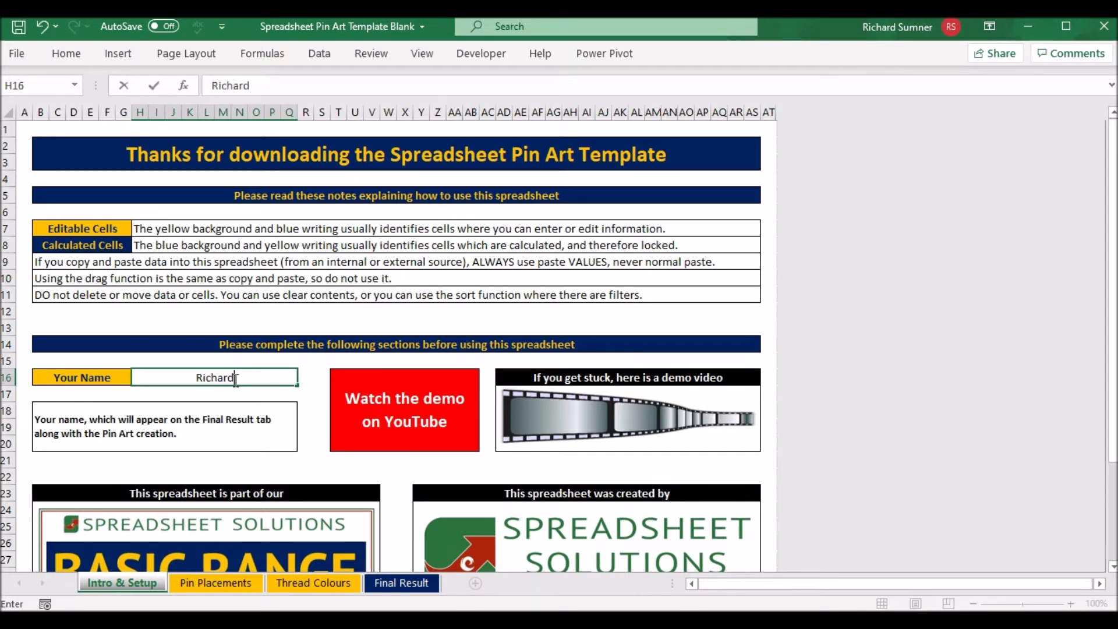
key(Return)
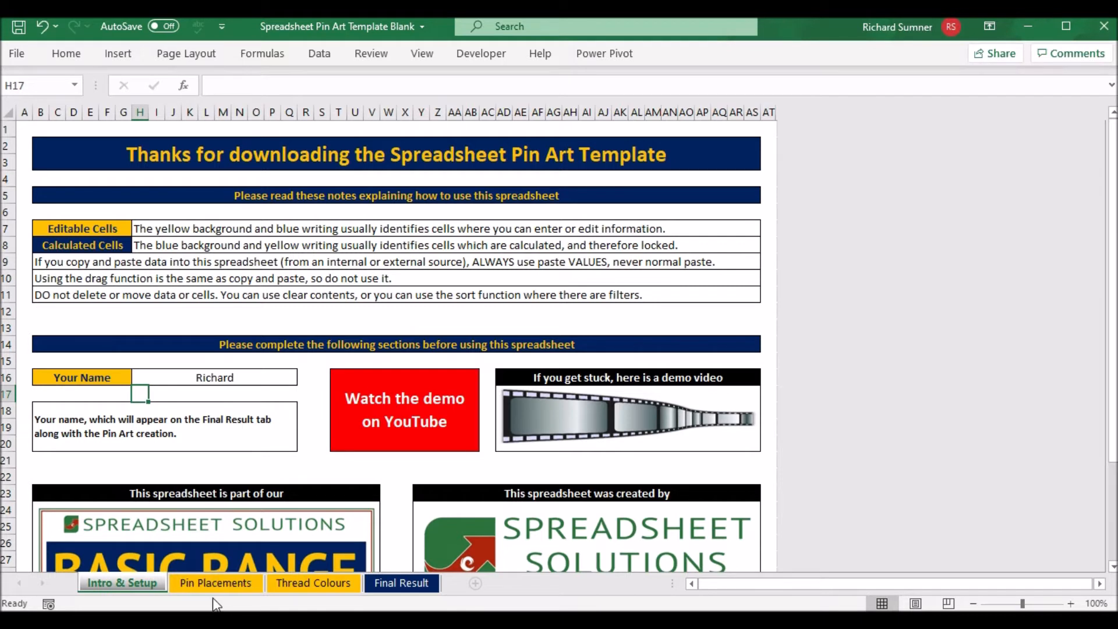
Add the surname to the Your Name entry and return to cell A1
click(239, 377)
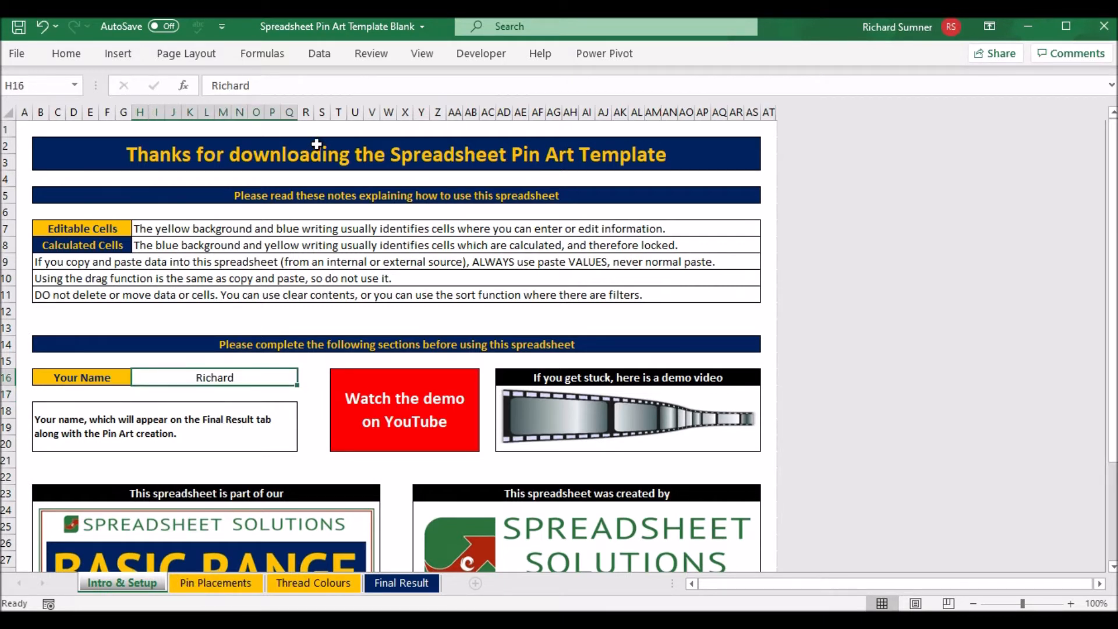
click(345, 88)
text(Sumner)
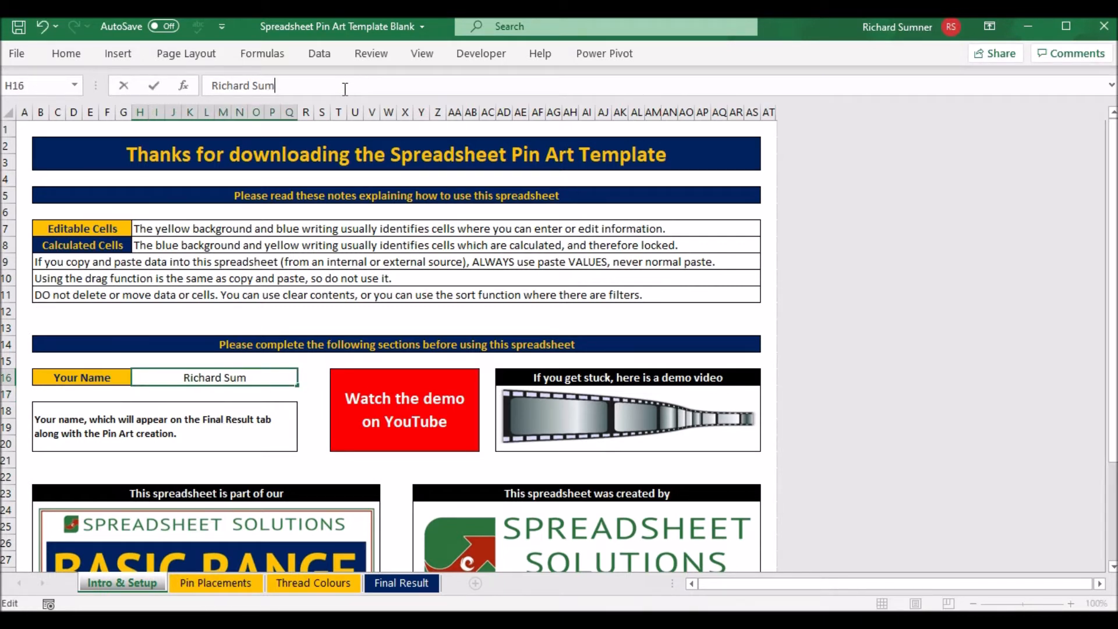
key(Return)
key(Left)
key(Left)
key(Left)
key(Left)
key(Left)
key(Left)
key(Left)
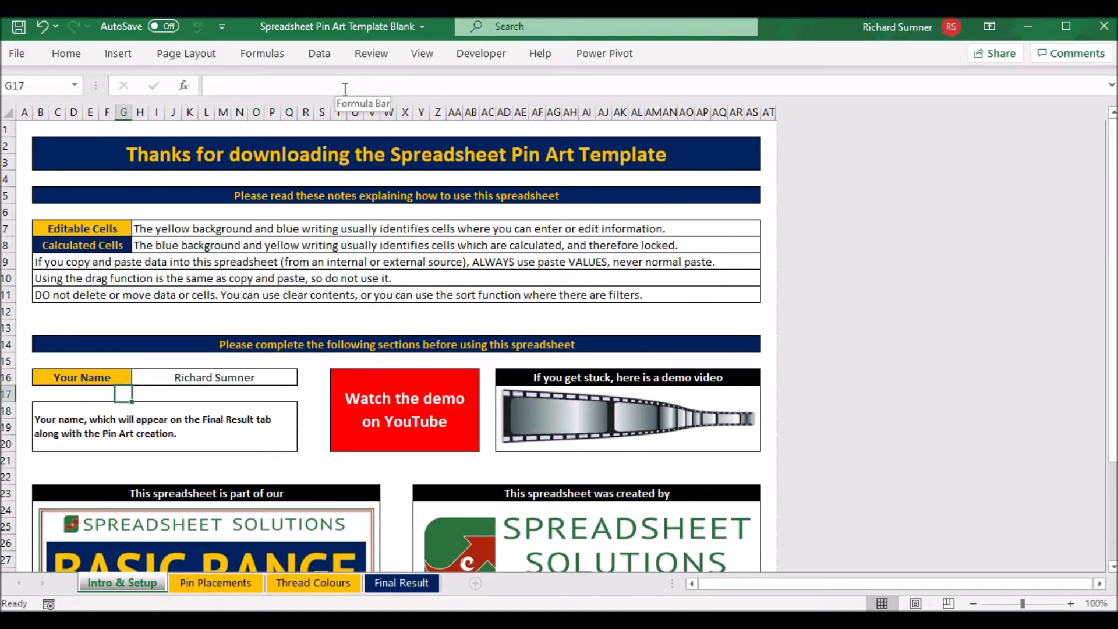
key(Up)
key(ctrl+Home)
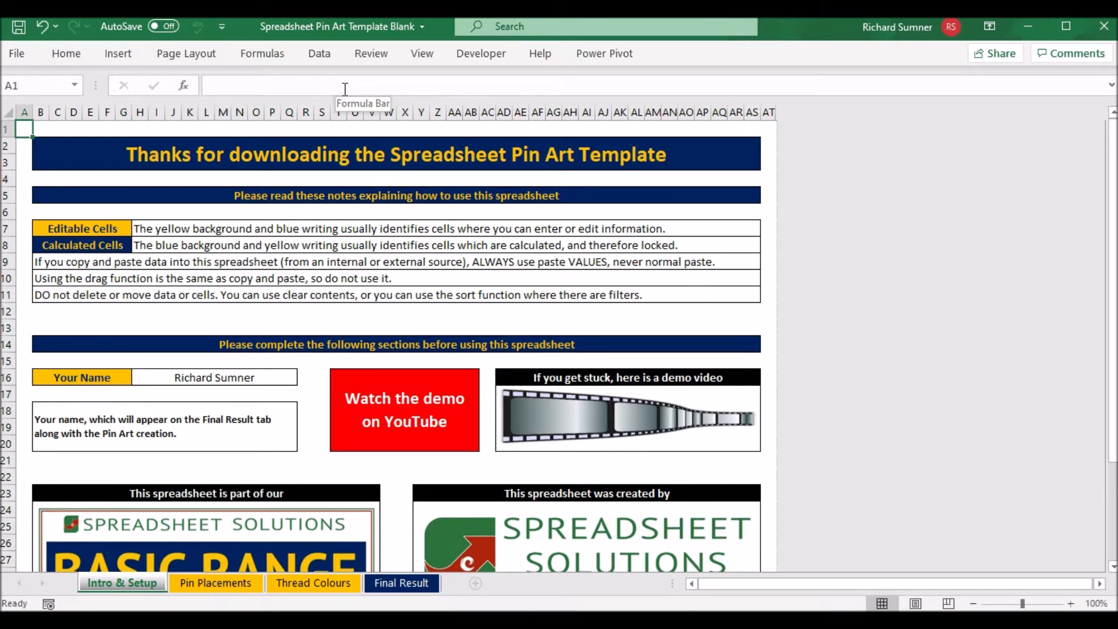
Open the chart area formatting options for the empty pin plot on the Pin Placements sheet
click(213, 581)
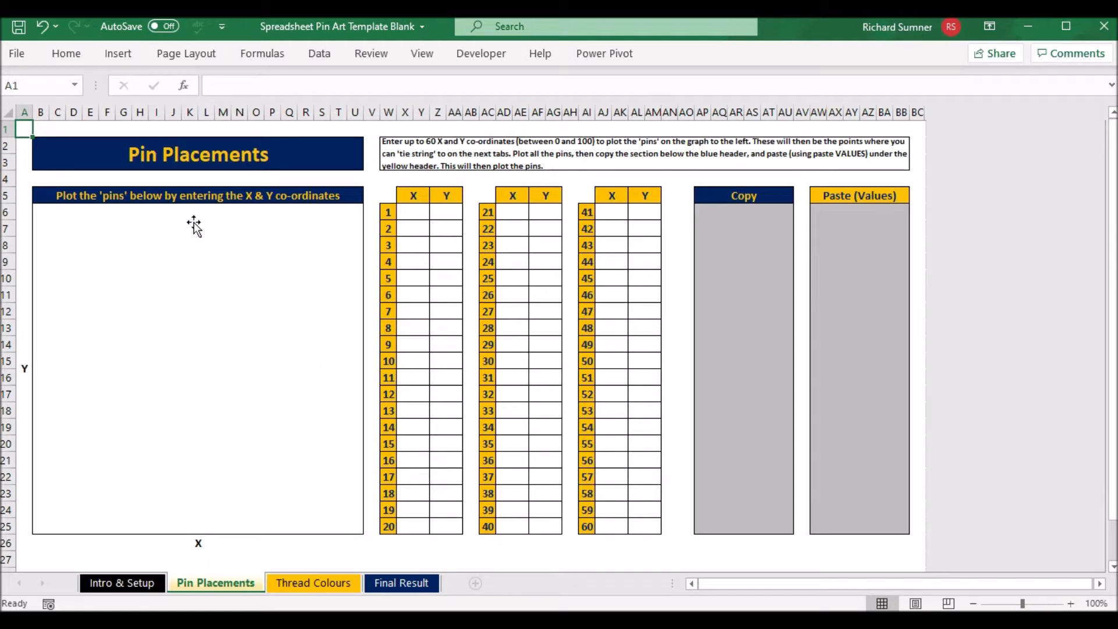
click(213, 214)
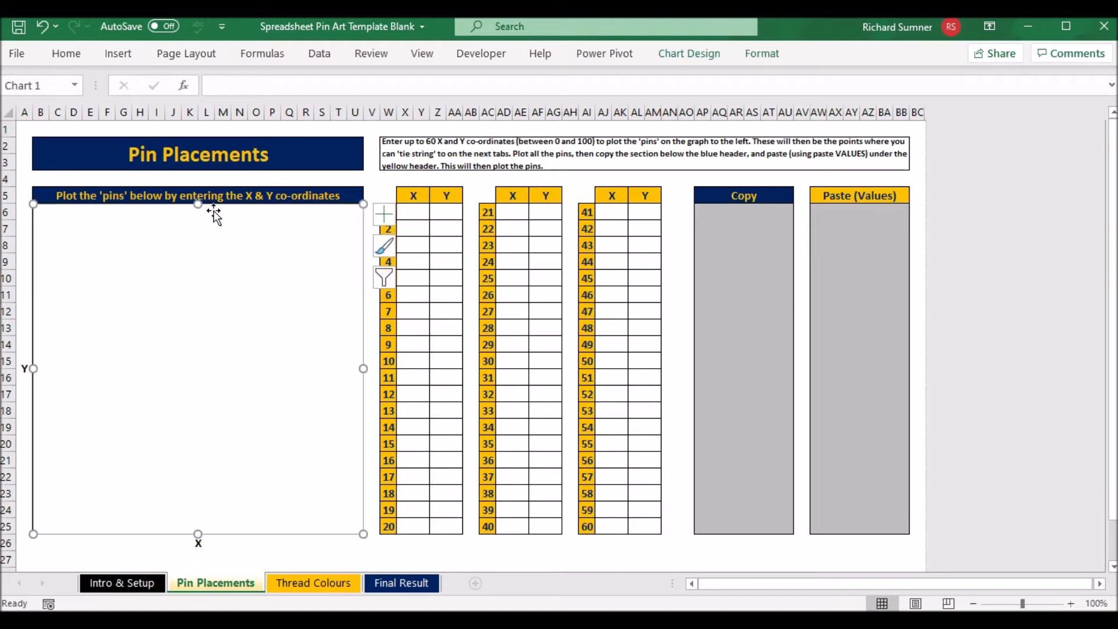
click(207, 269)
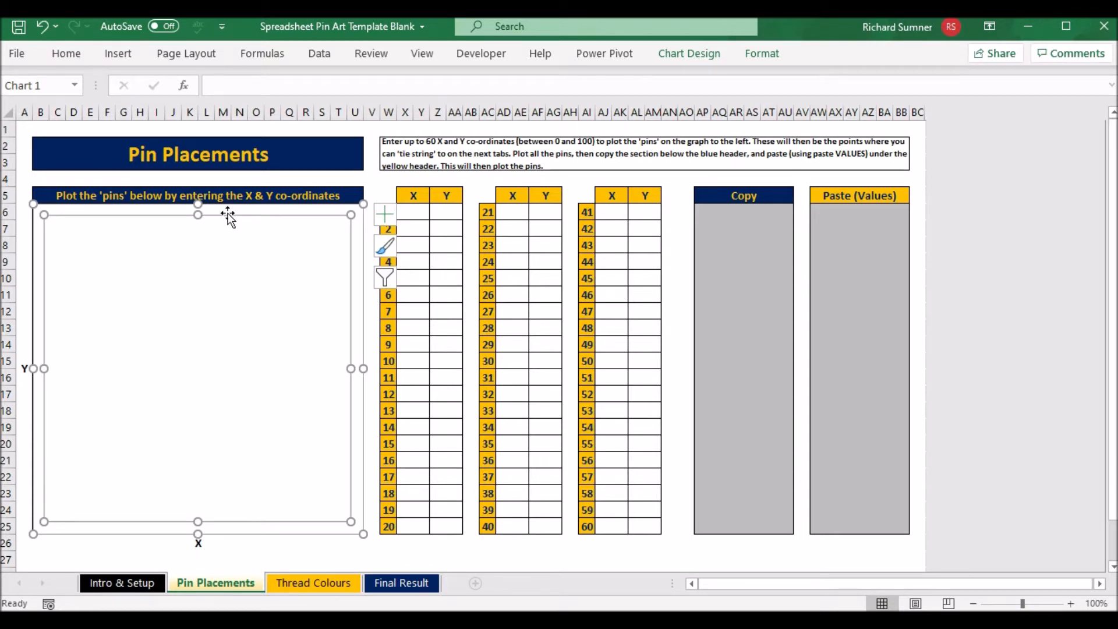
key(Delete)
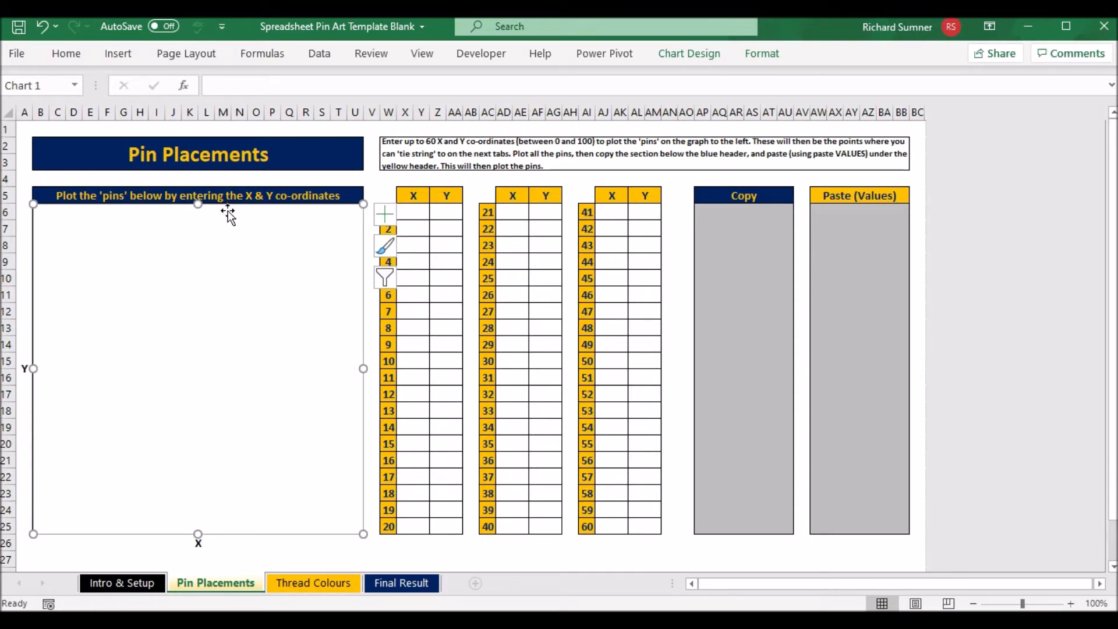
right_click(228, 213)
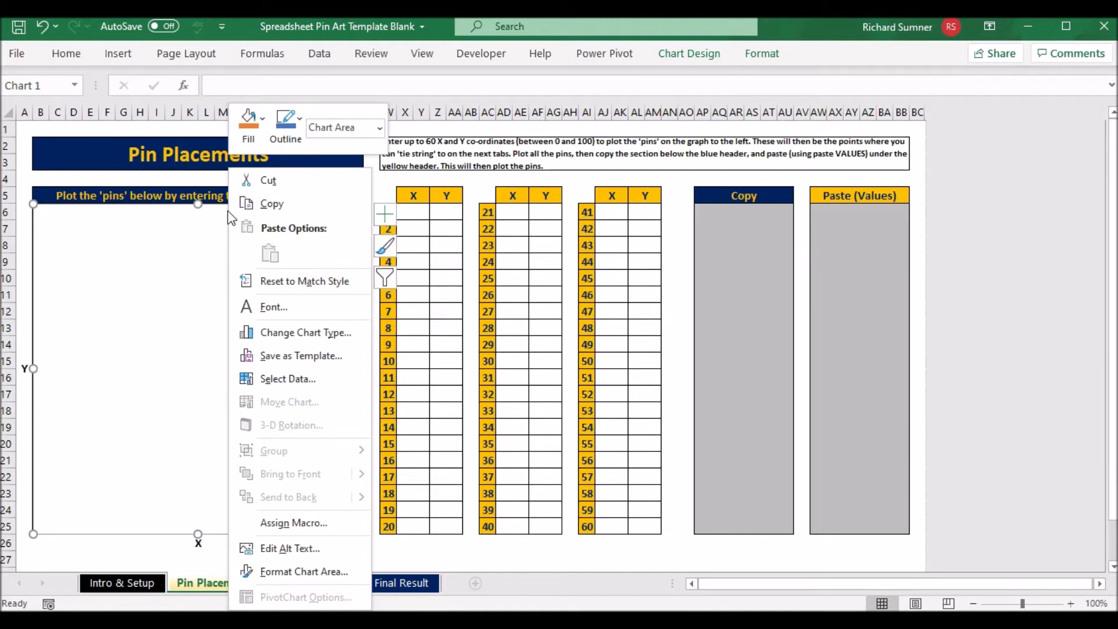
click(320, 572)
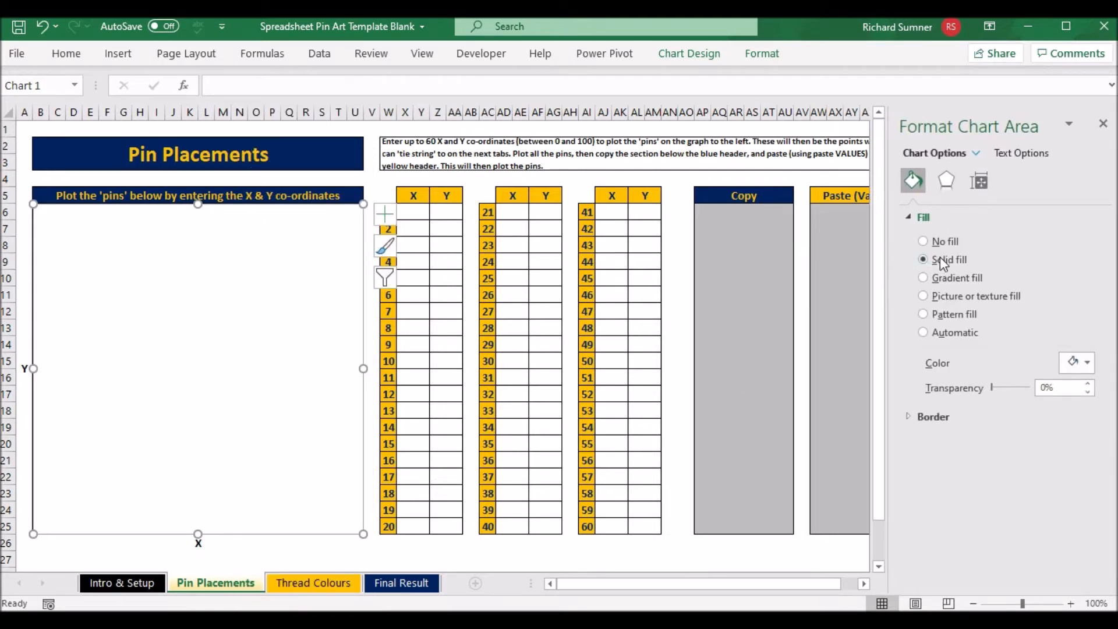
Fill the chart area with the heart-and-U picture from the Desktop's Pic folder and close the formatting options
click(947, 297)
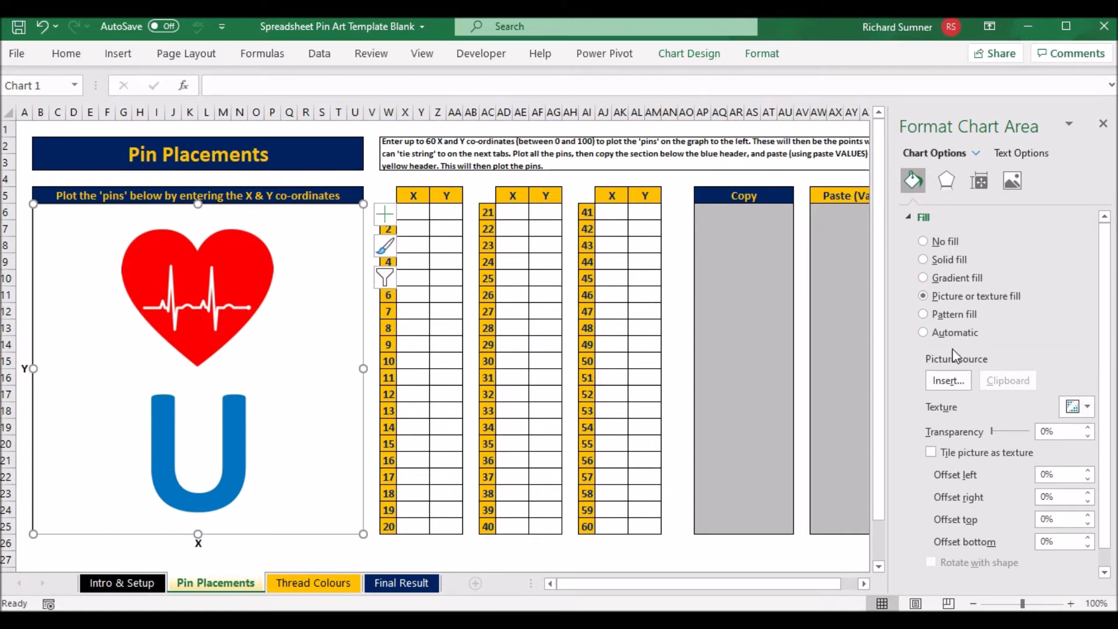
click(951, 380)
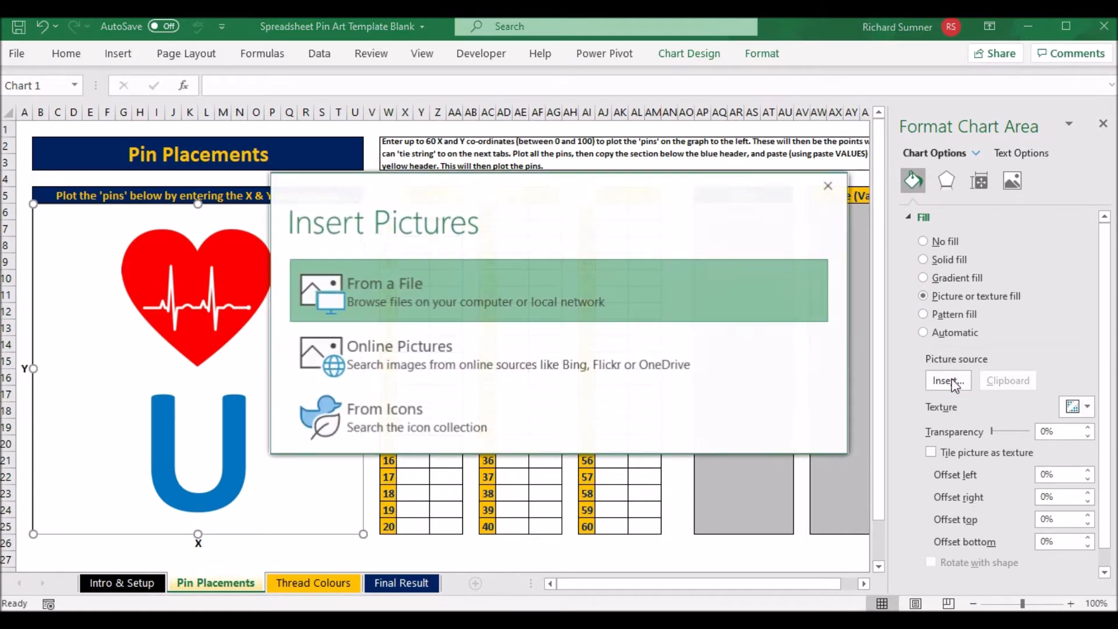
click(467, 289)
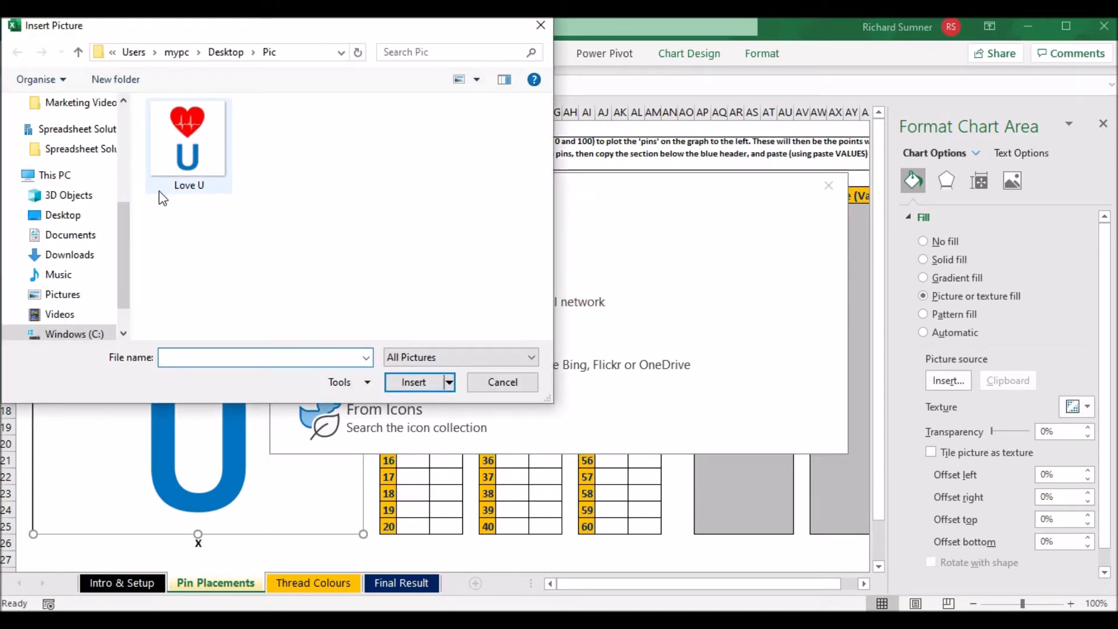
double_click(188, 144)
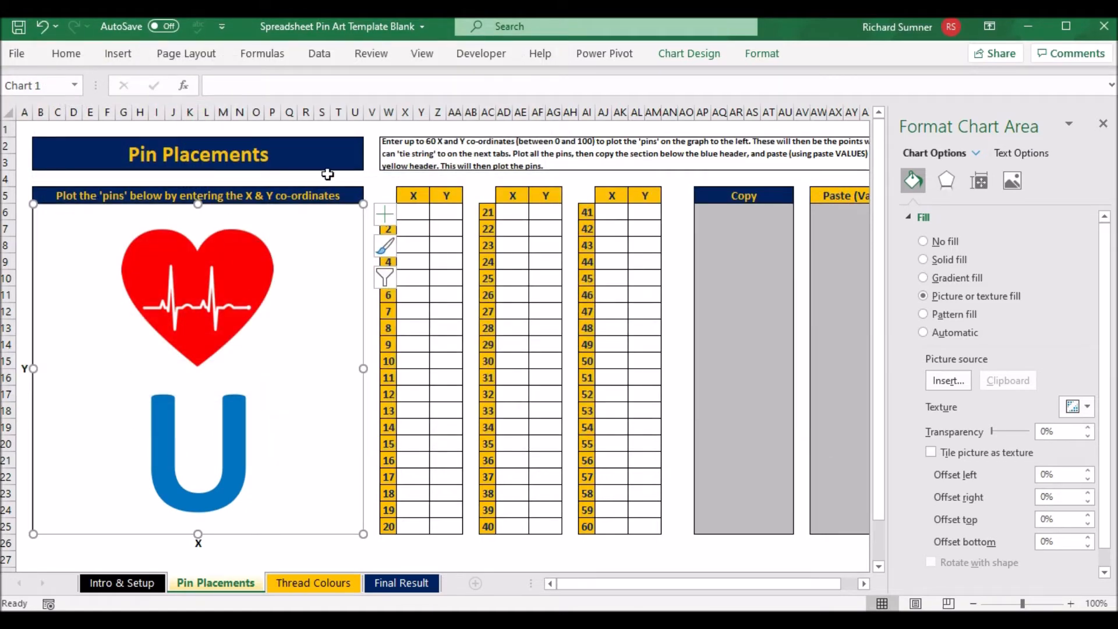
click(354, 129)
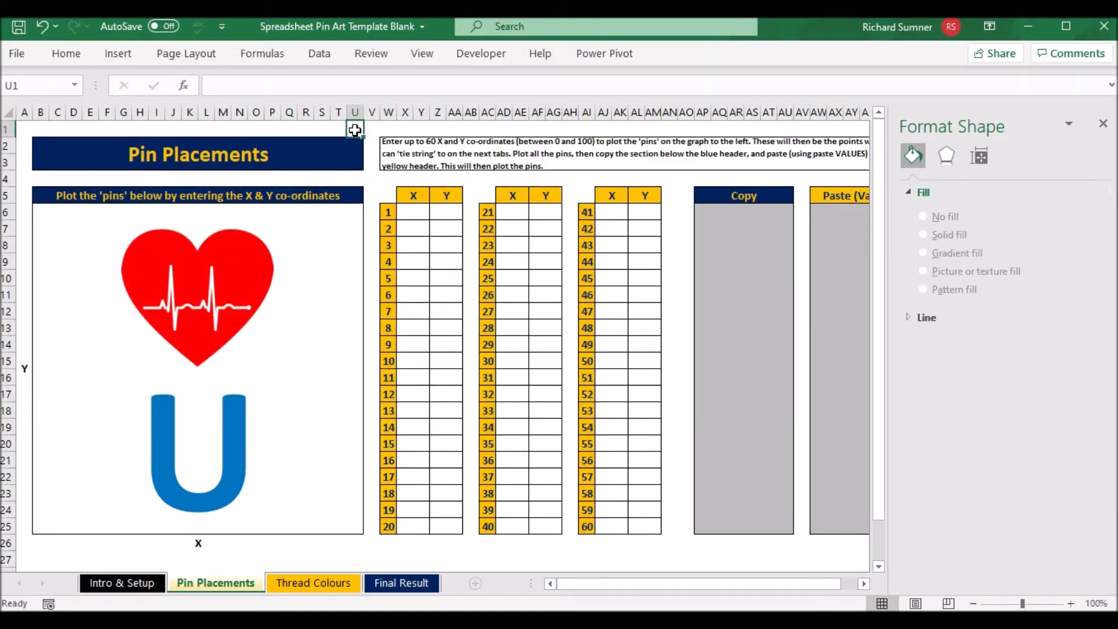
key(ctrl+Home)
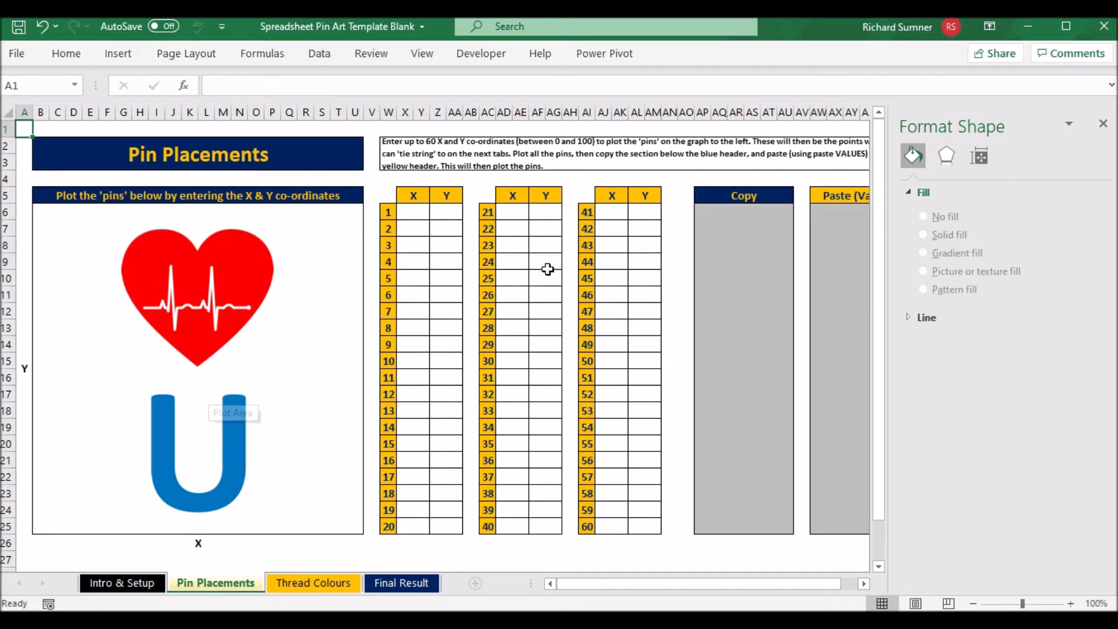
click(1102, 123)
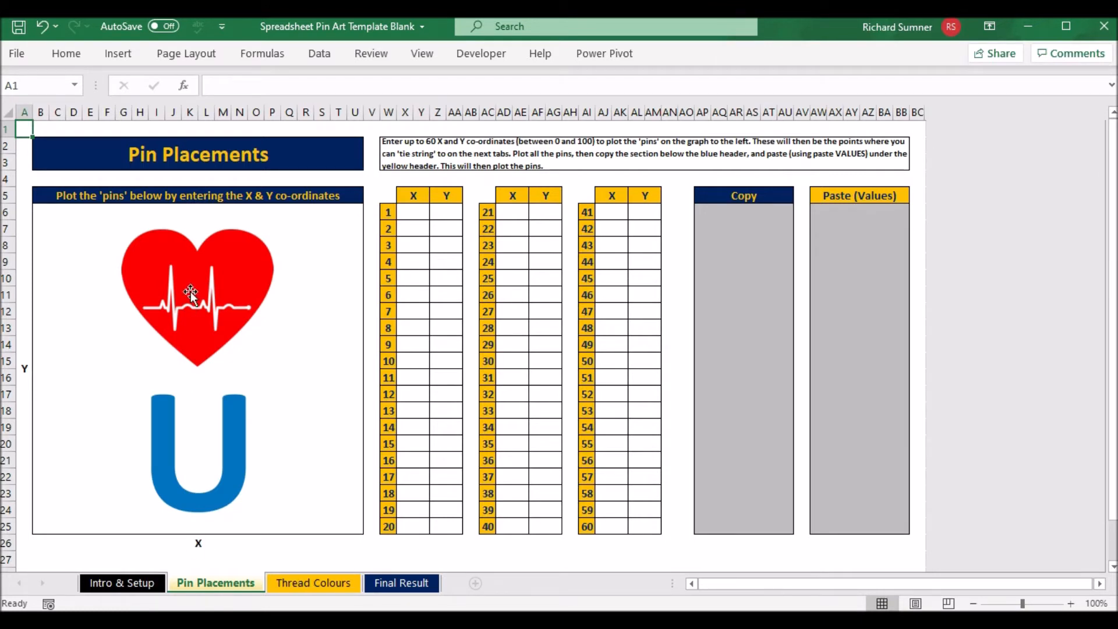
Enter pin 1's co-ordinates as X 50 and Y 90
click(419, 215)
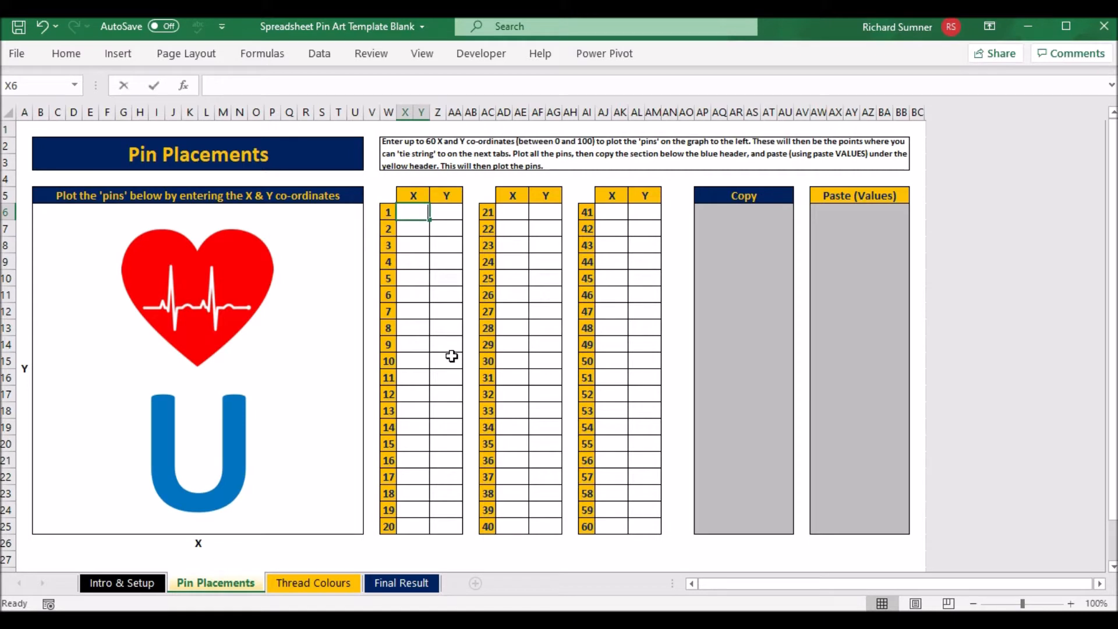
text(50)
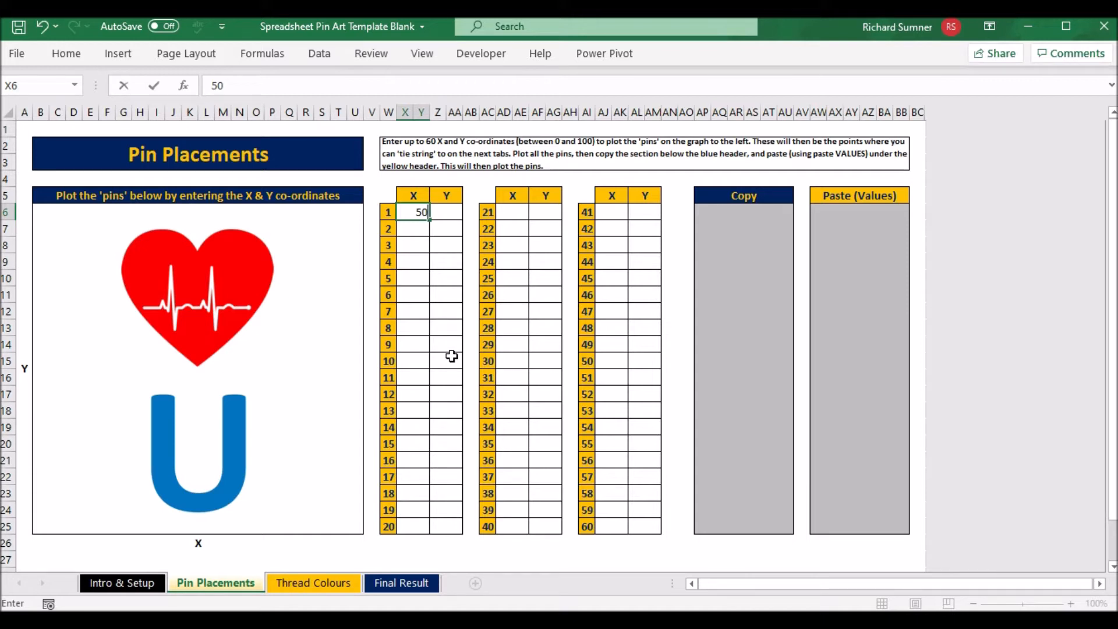
key(Return)
key(Up)
key(Right)
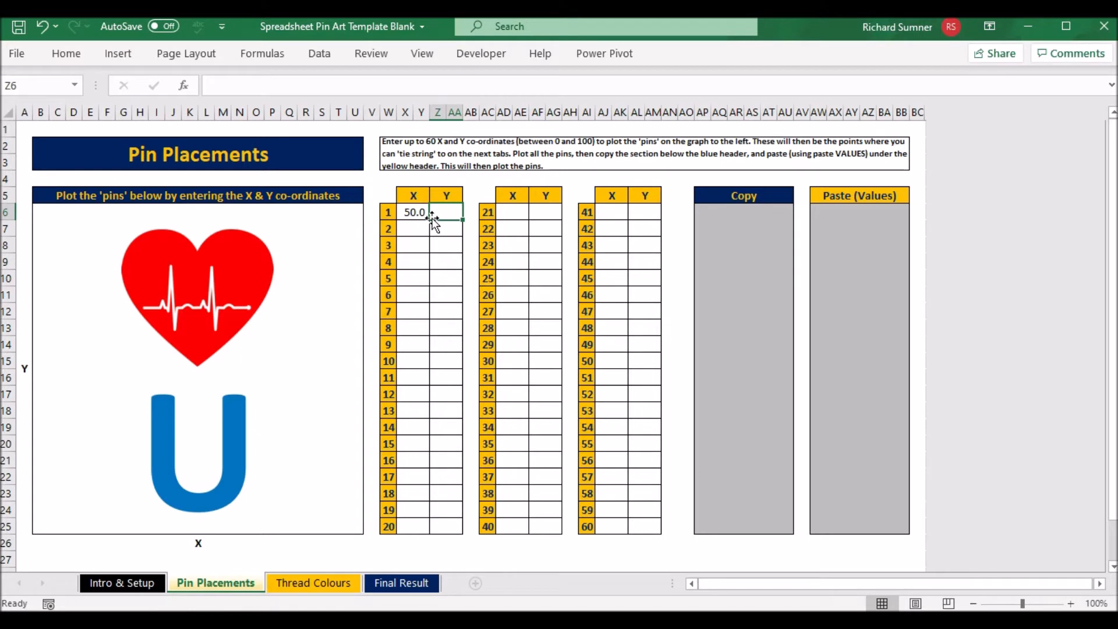
text(90)
key(Return)
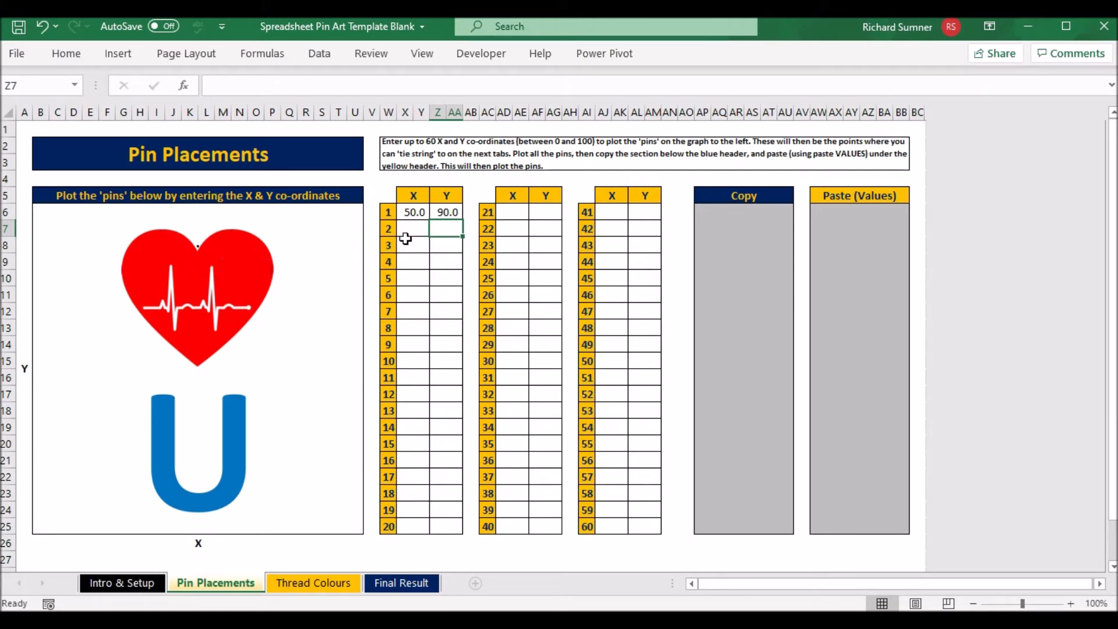
Correct pin 1's Y co-ordinate to 88.2 to match the dip at the top of the heart
click(443, 211)
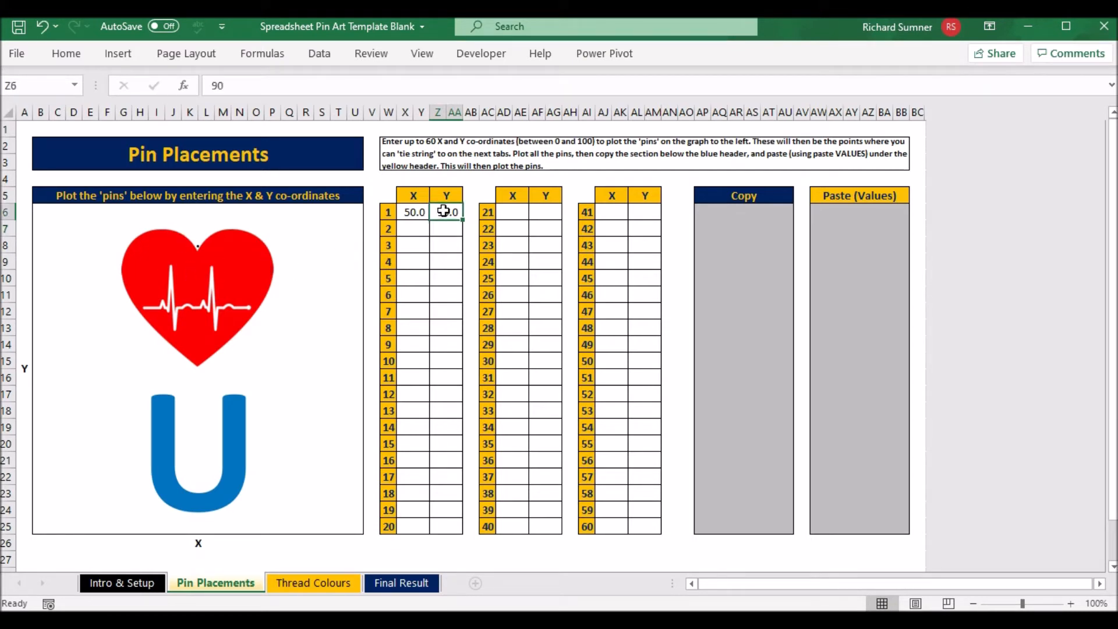
text(50)
key(Return)
click(444, 211)
text(86.2)
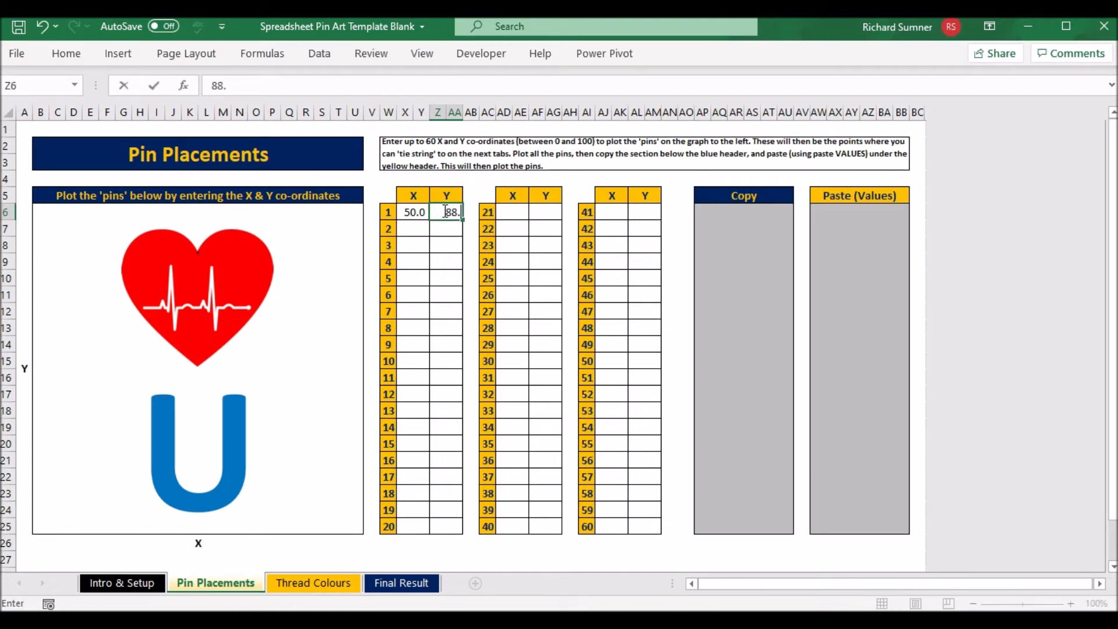
key(Return)
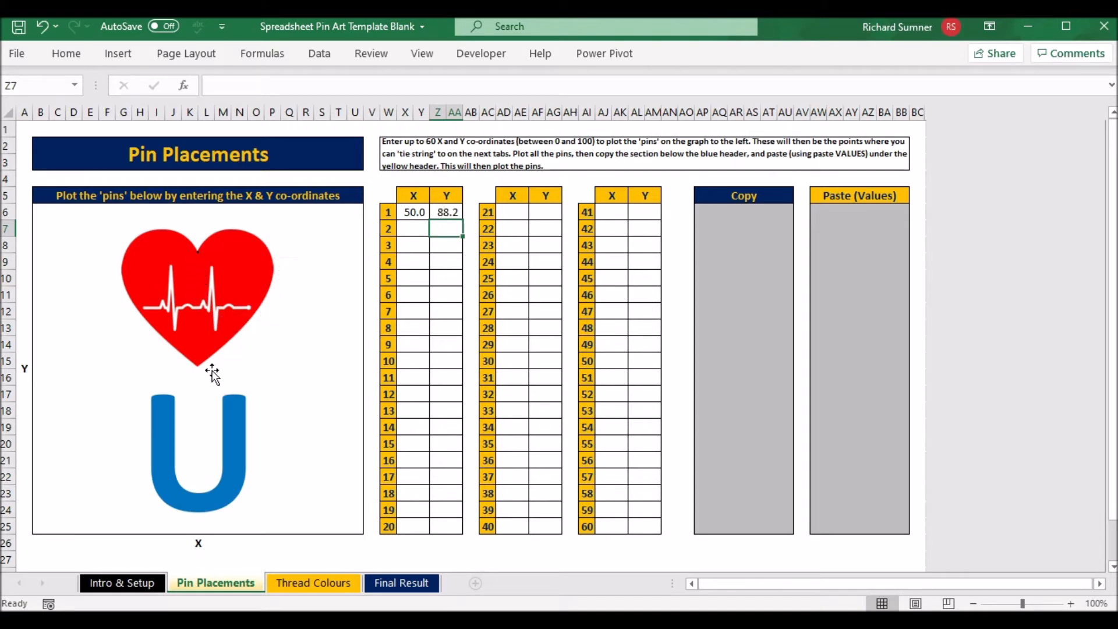
Enter pin 2's co-ordinates as X 55 and Y 85
click(413, 229)
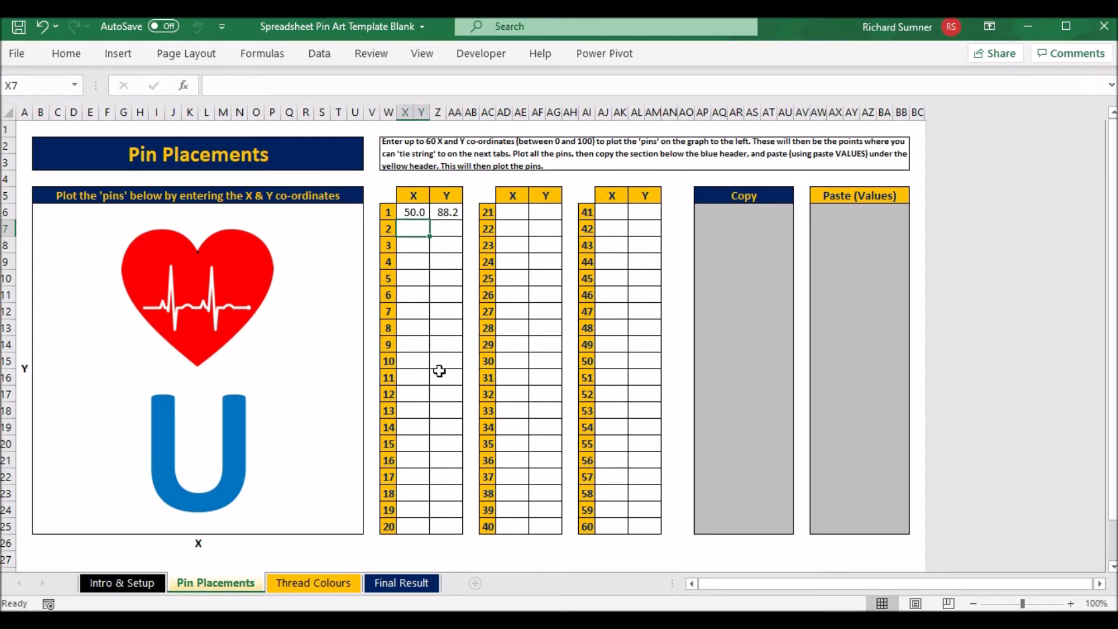
text(55)
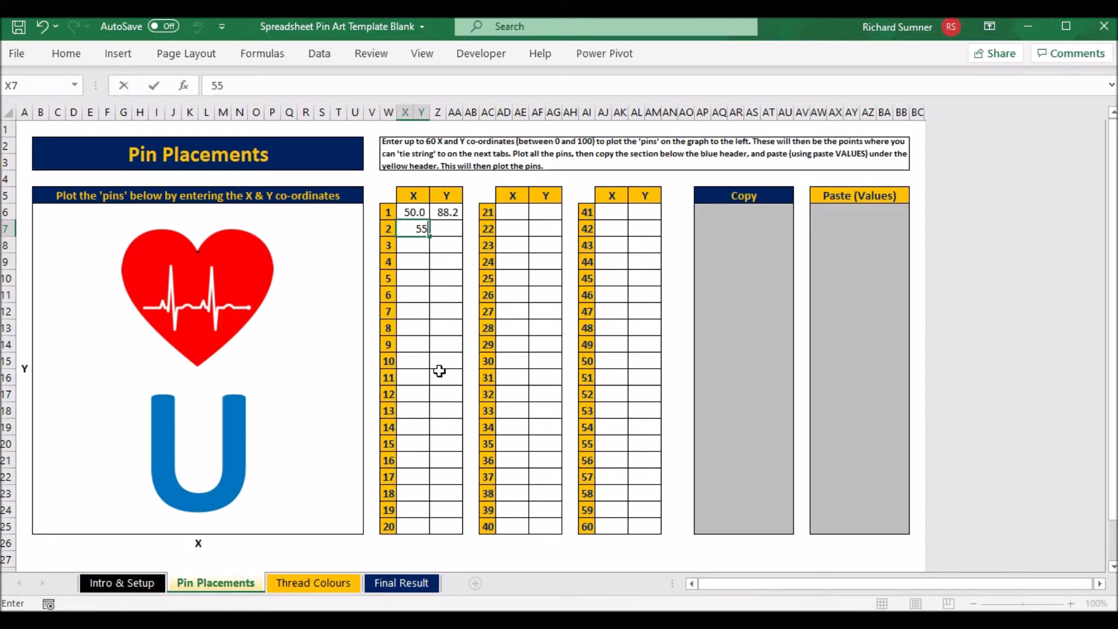
key(Tab)
text(85)
key(Return)
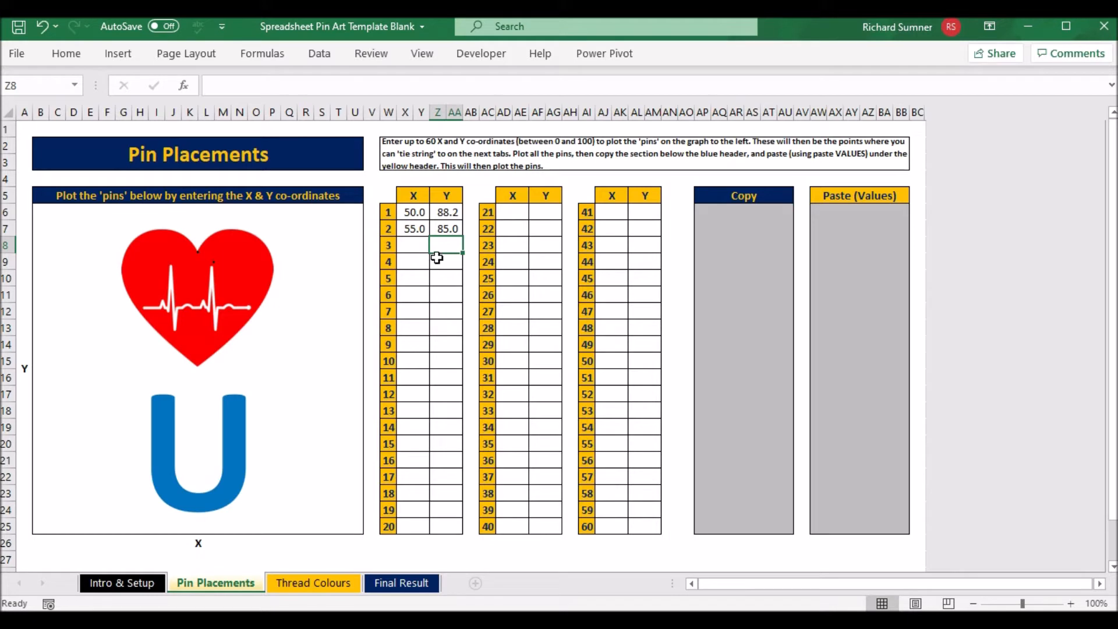
Adjust pin 2's Y co-ordinate, trying 90 and settling on 94 for the heart's upper edge
click(446, 228)
text(90)
key(Return)
key(Up)
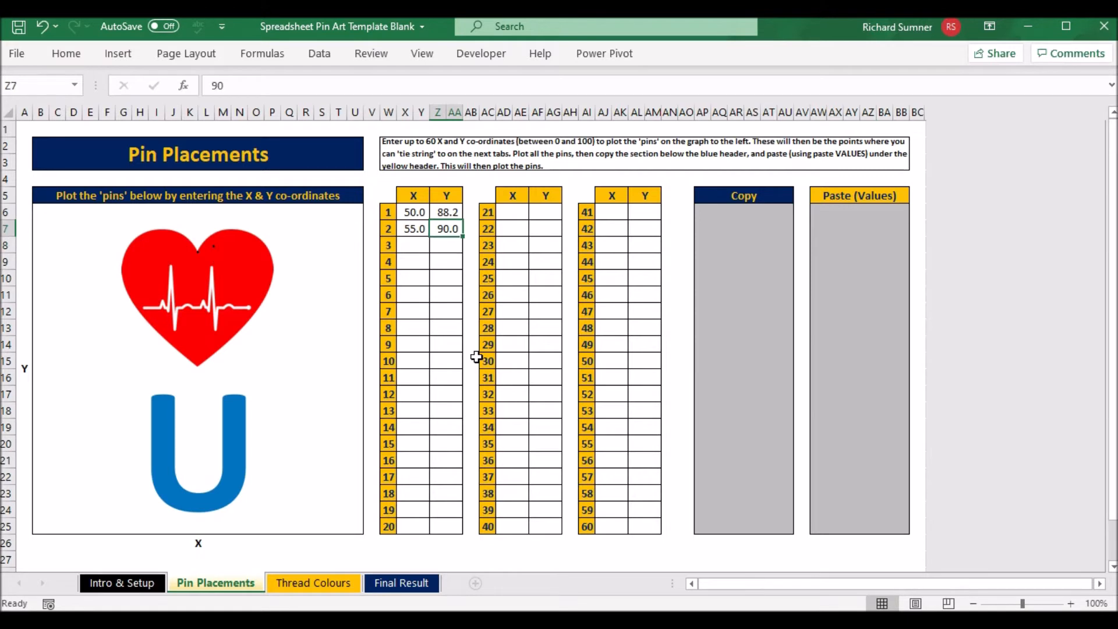
text(94)
key(Return)
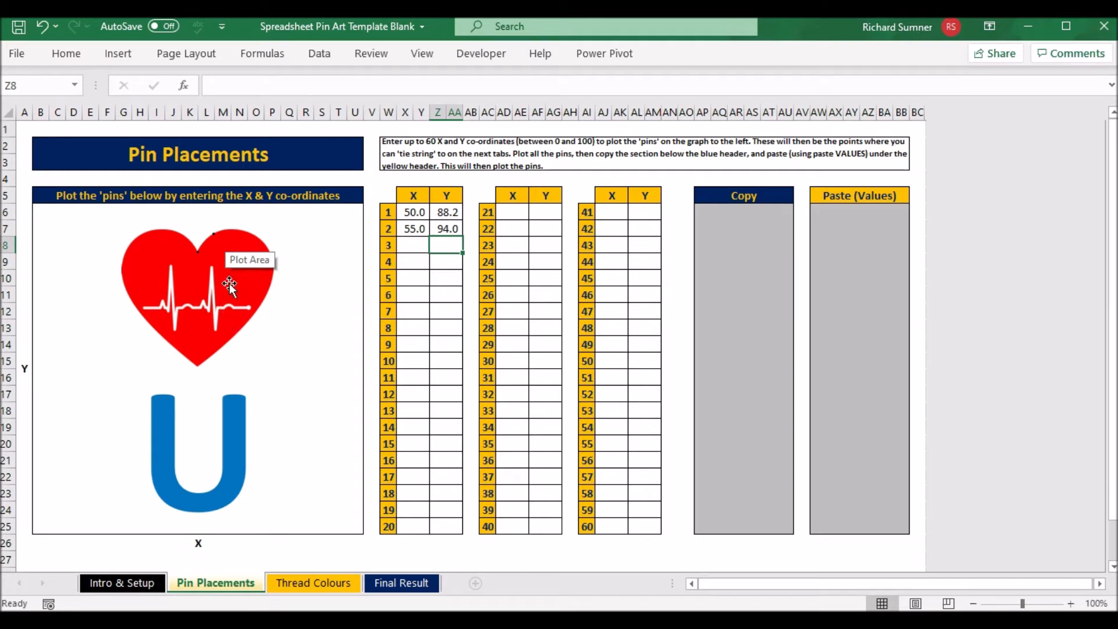
Enter pin 3's co-ordinates as X 45 and Y 94, mirroring pin 2 on the other side of the heart
text(94)
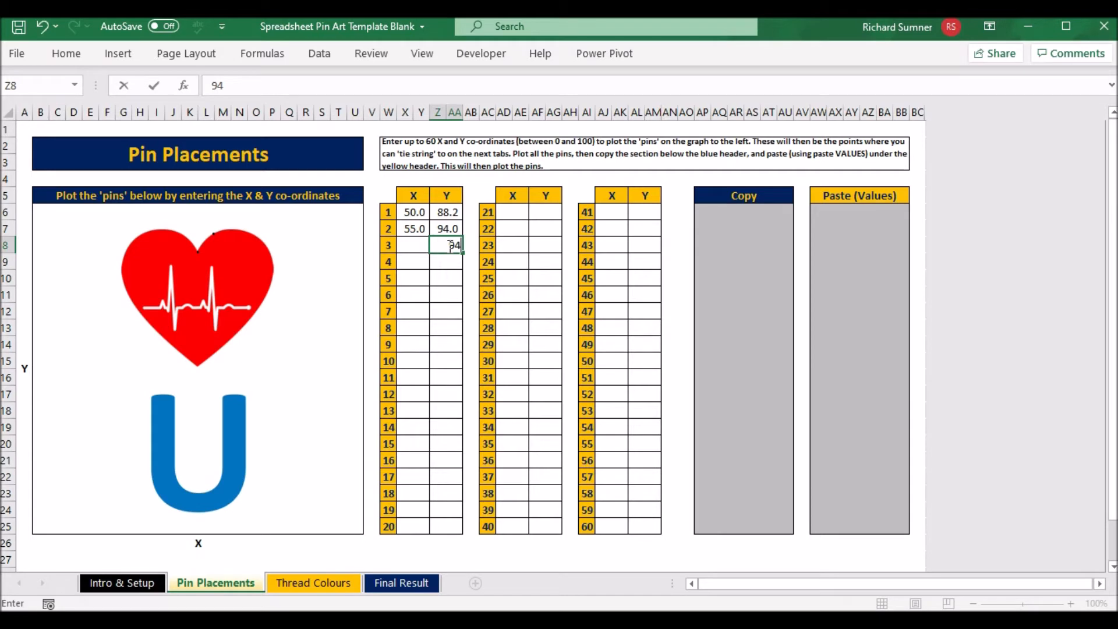
key(Return)
key(Up)
key(Left)
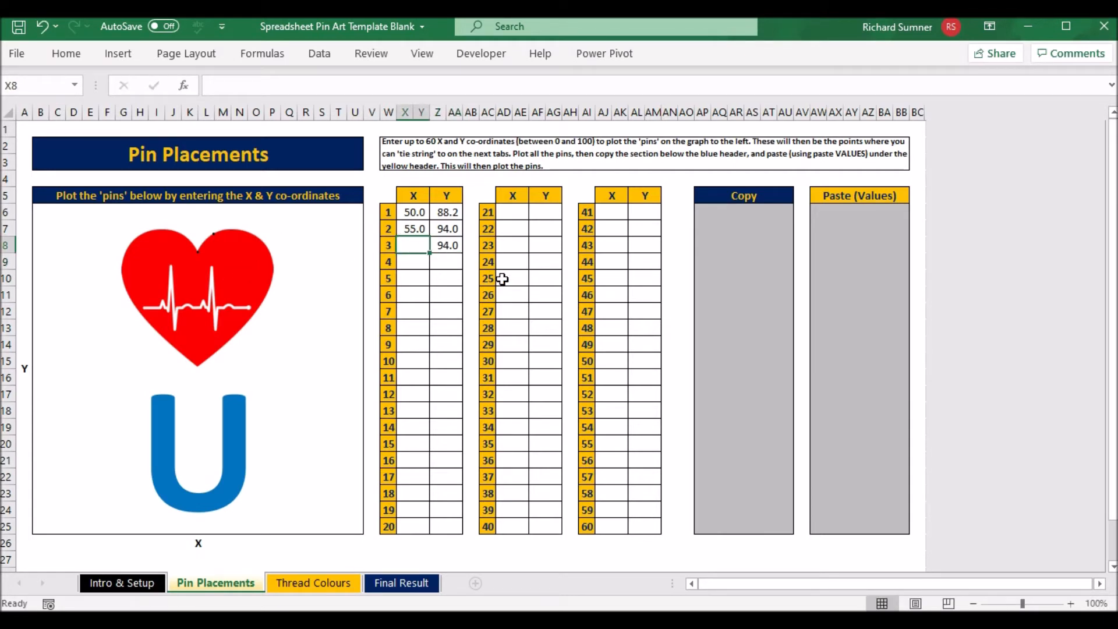
text(45)
key(Return)
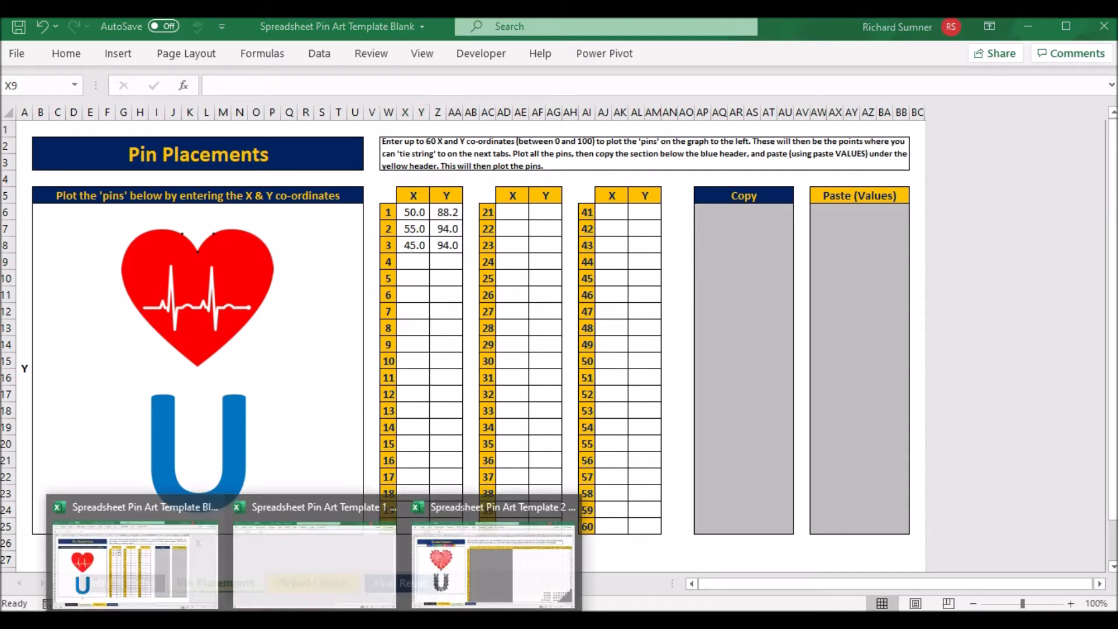
Switch to the Spreadsheet Pin Art Template 1 workbook and copy the whole grey block beneath the Copy header
mouse_move(330, 589)
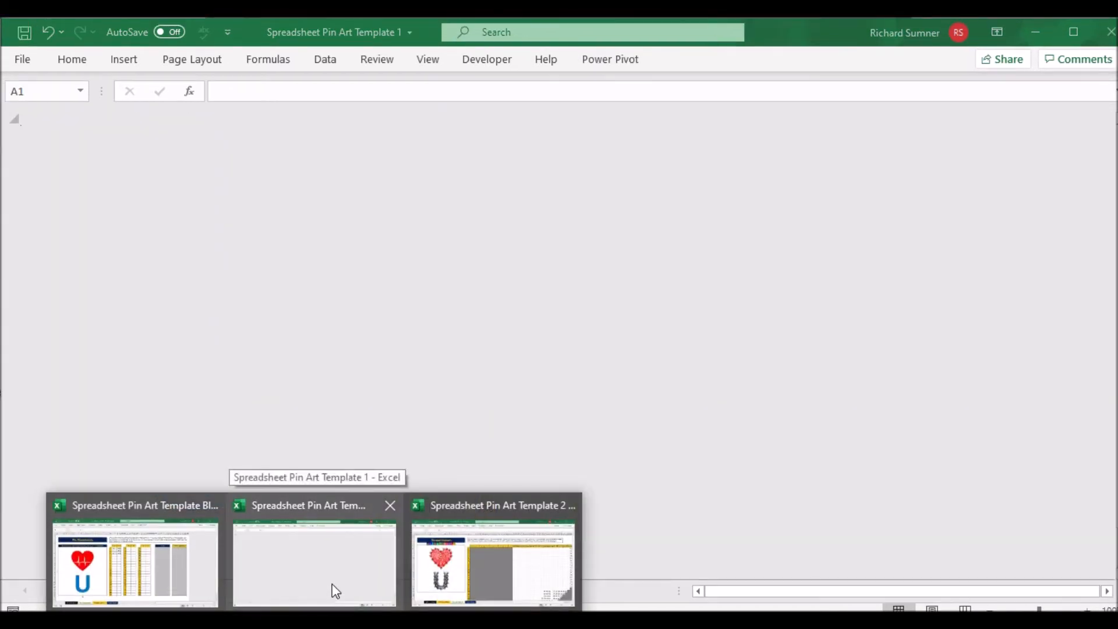
click(335, 590)
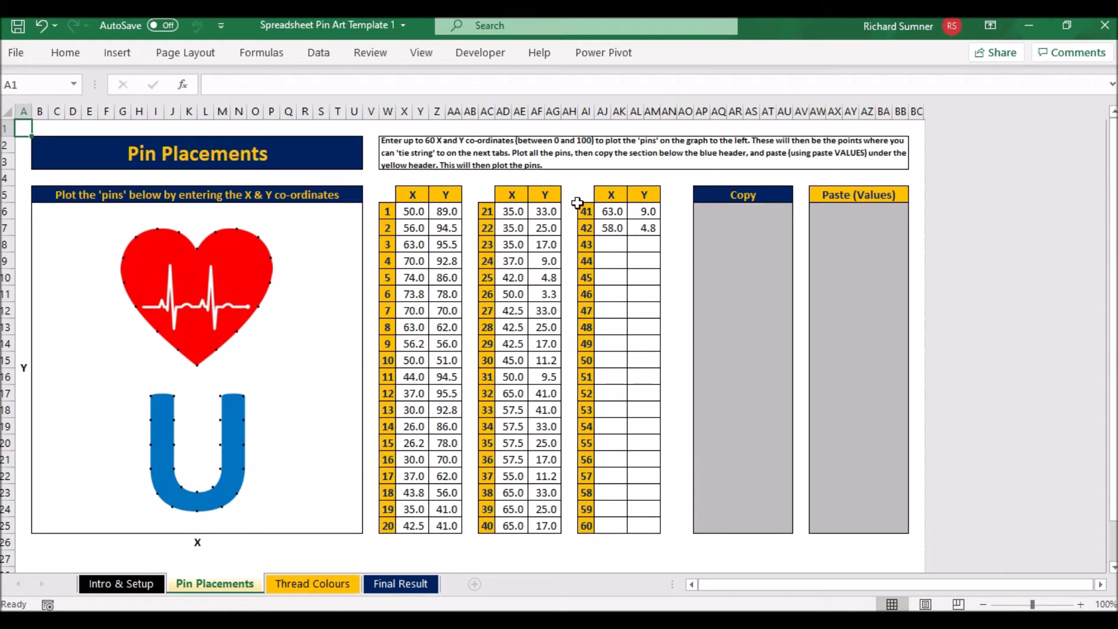
click(704, 212)
key(shift+Right)
key(shift+Right)
key(shift+Right)
key(shift+Right)
key(shift+Right)
key(shift+Down)
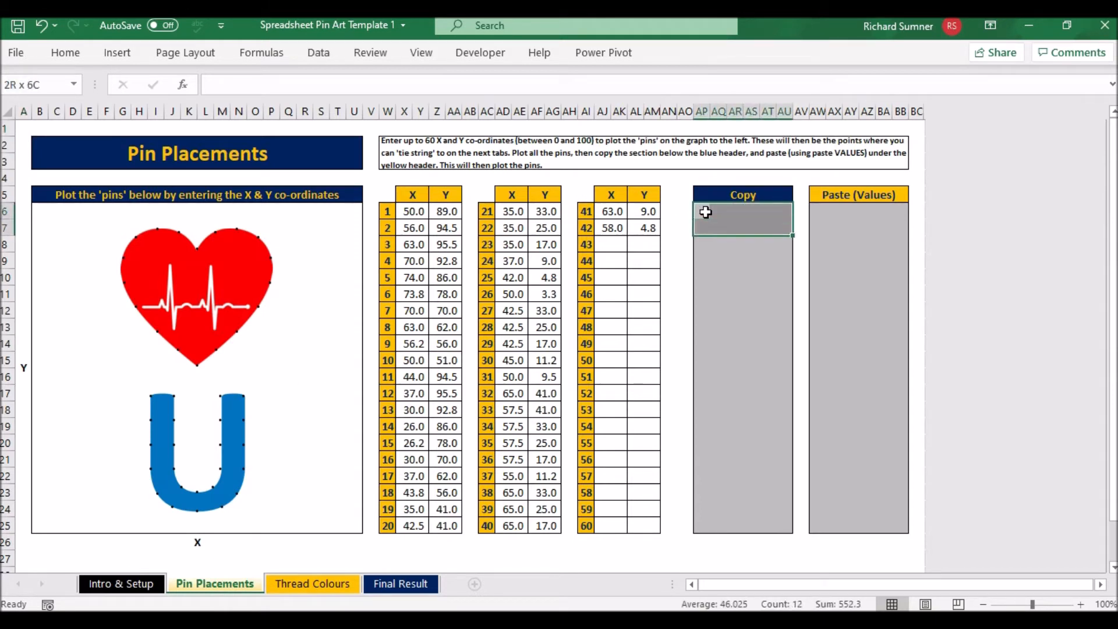
key(shift+Down)
key(shift+Down)
key(shift+Down)
key(shift+Down)
key(shift+Down)
key(shift+Down)
key(shift+Down)
key(shift+Down)
key(shift+Down)
key(shift+Down)
key(shift+Down)
key(shift+Down)
key(shift+Down)
key(shift+Down)
key(shift+Down)
key(shift+Down)
key(shift+Down)
key(shift+Down)
right_click(707, 217)
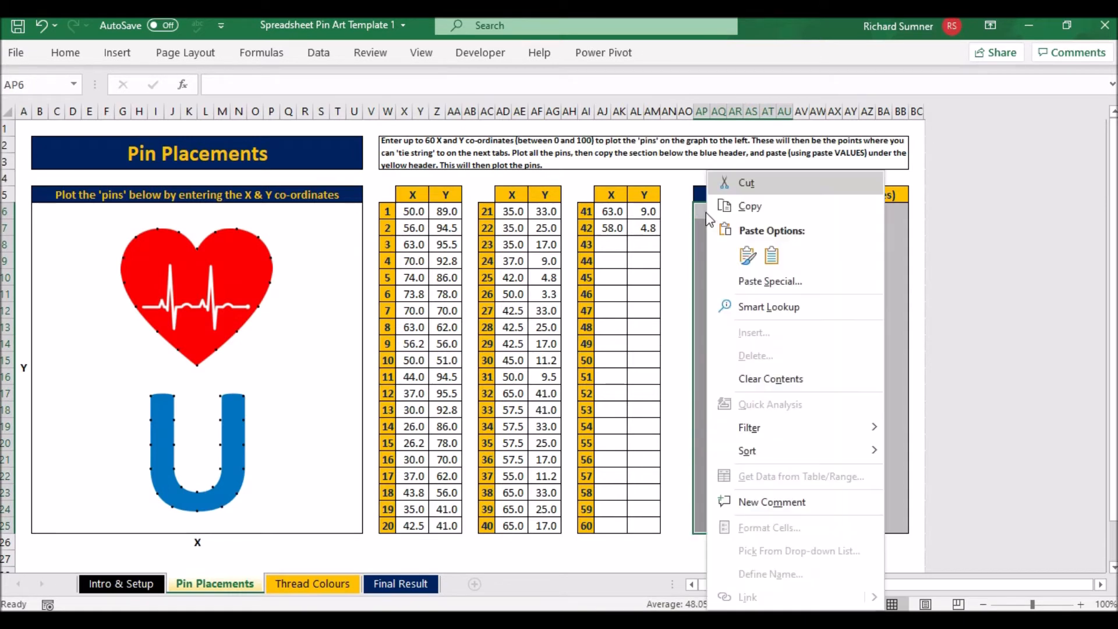
click(748, 207)
Paste the copied co-ordinates as values into the block beneath the Paste (Values) header, then clear the copy selection
click(819, 211)
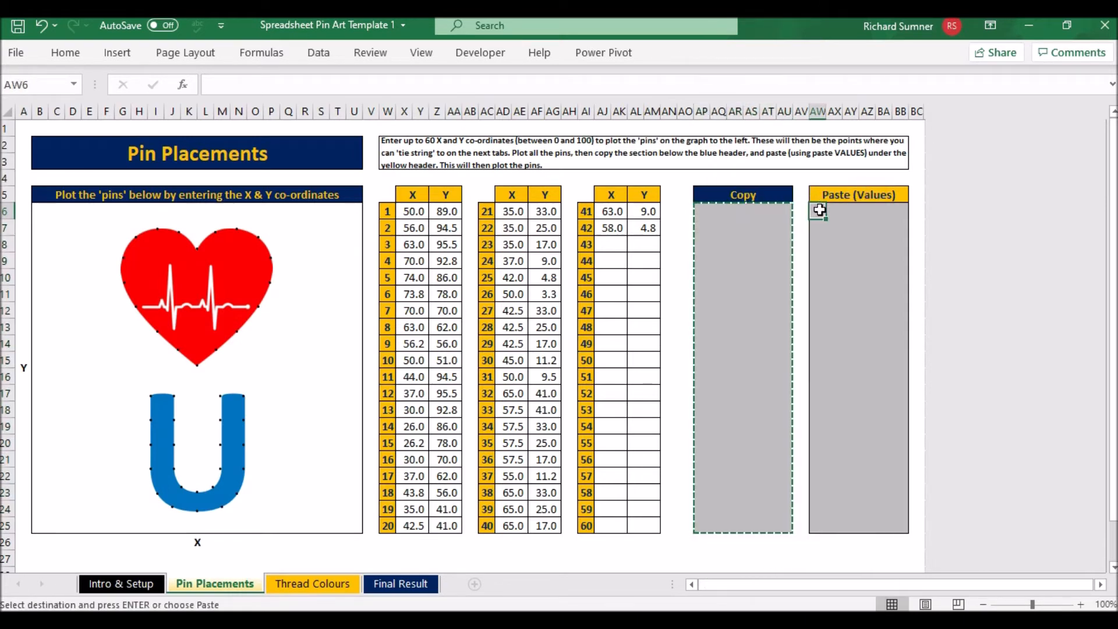
right_click(820, 211)
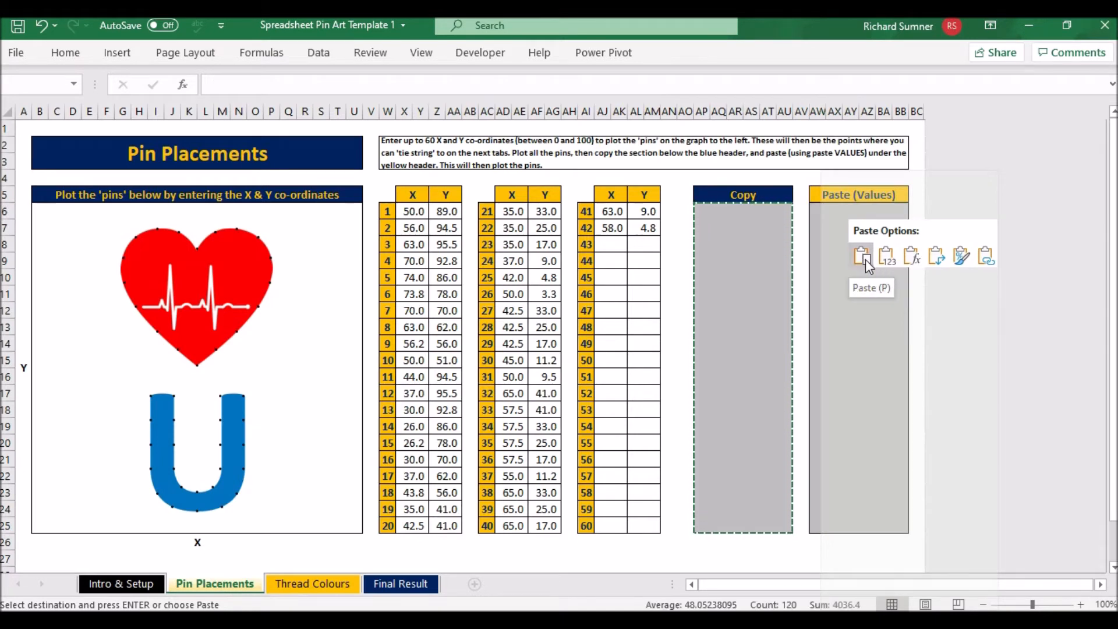
click(886, 256)
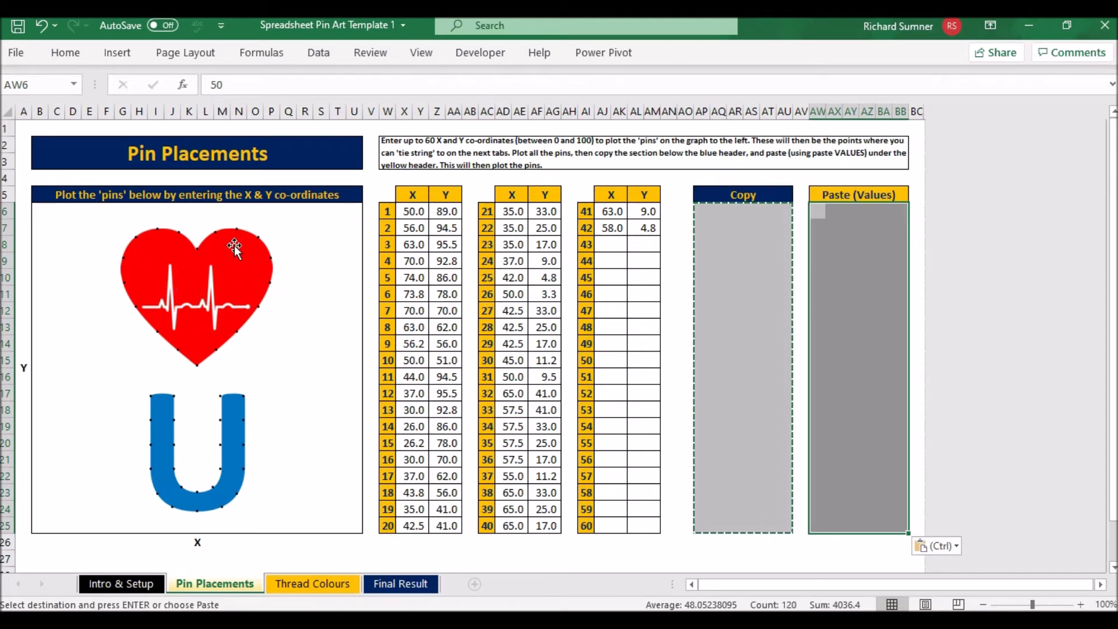
click(700, 179)
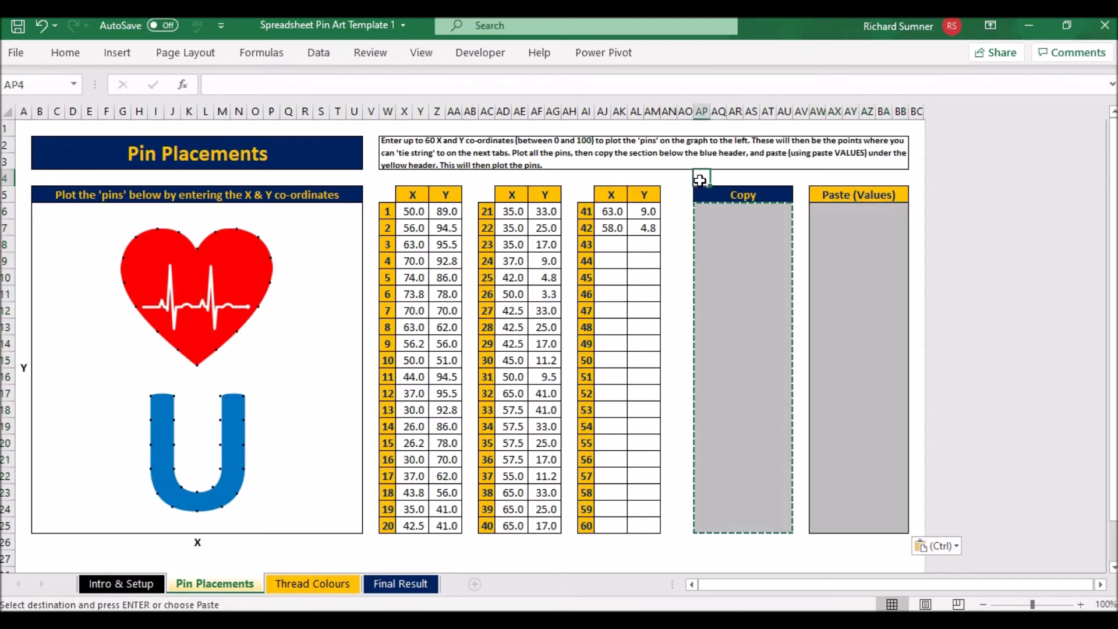
key(Escape)
key(Left)
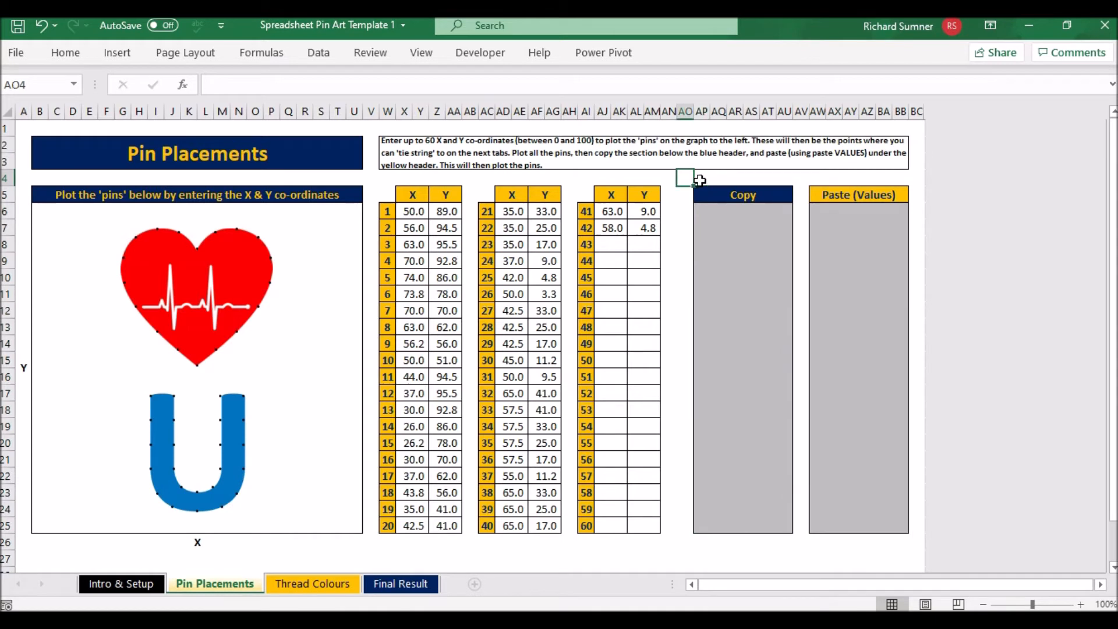
key(ctrl+Home)
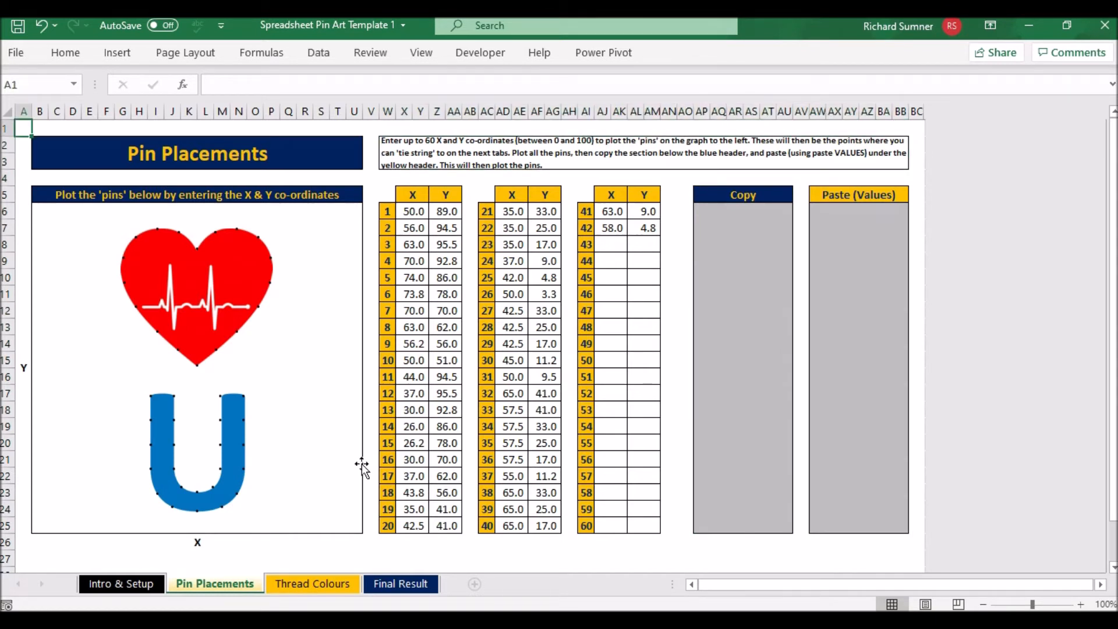
Open the Thread Colours sheet and examine how lower-pin rows and higher-pin columns meet in the grid
click(312, 580)
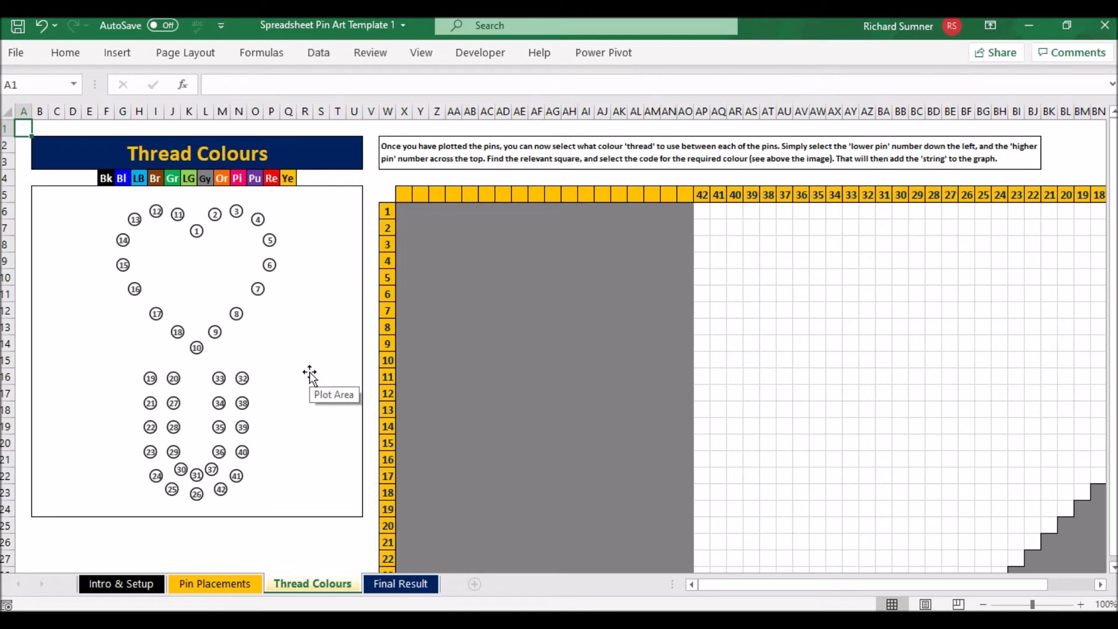
click(552, 294)
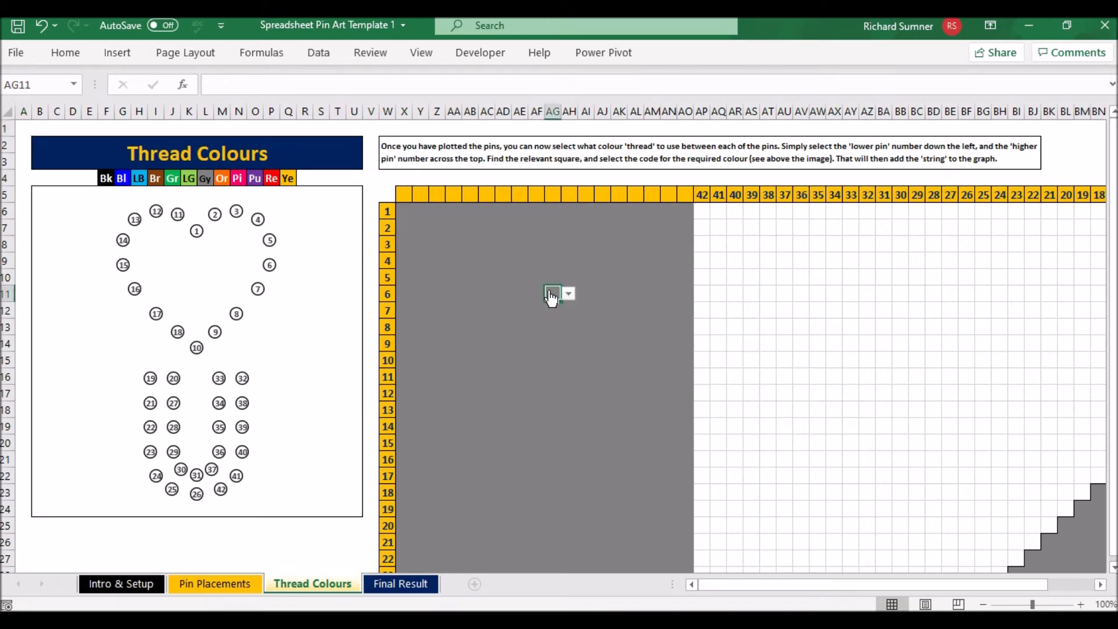
key(Right)
key(Right)
key(Right)
key(Right)
key(Right)
key(Right)
key(Right)
key(Right)
key(Right)
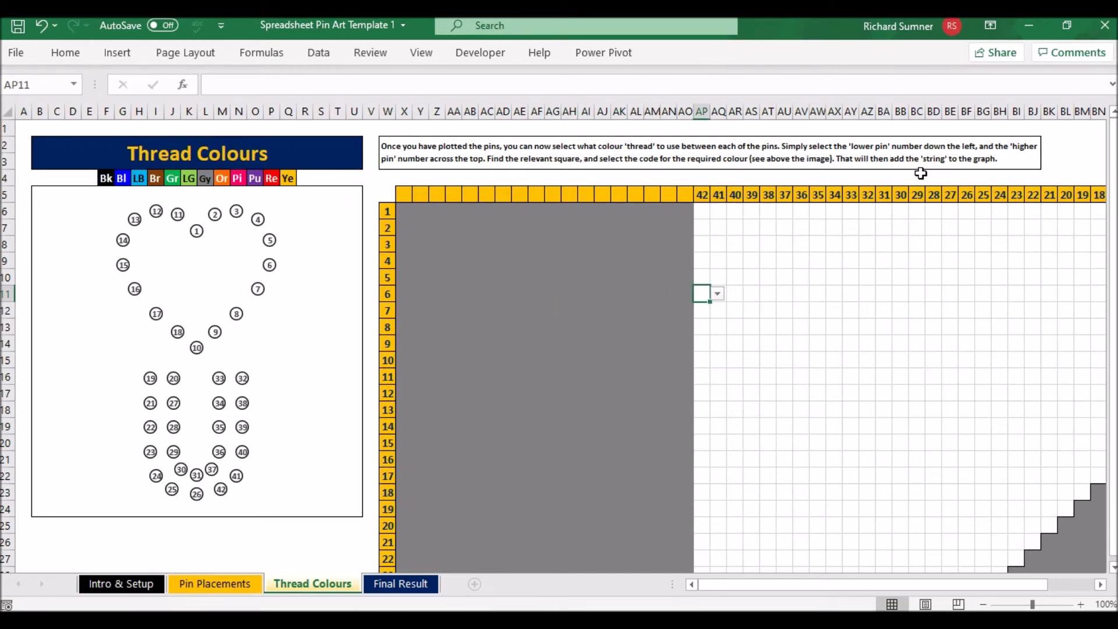
click(390, 210)
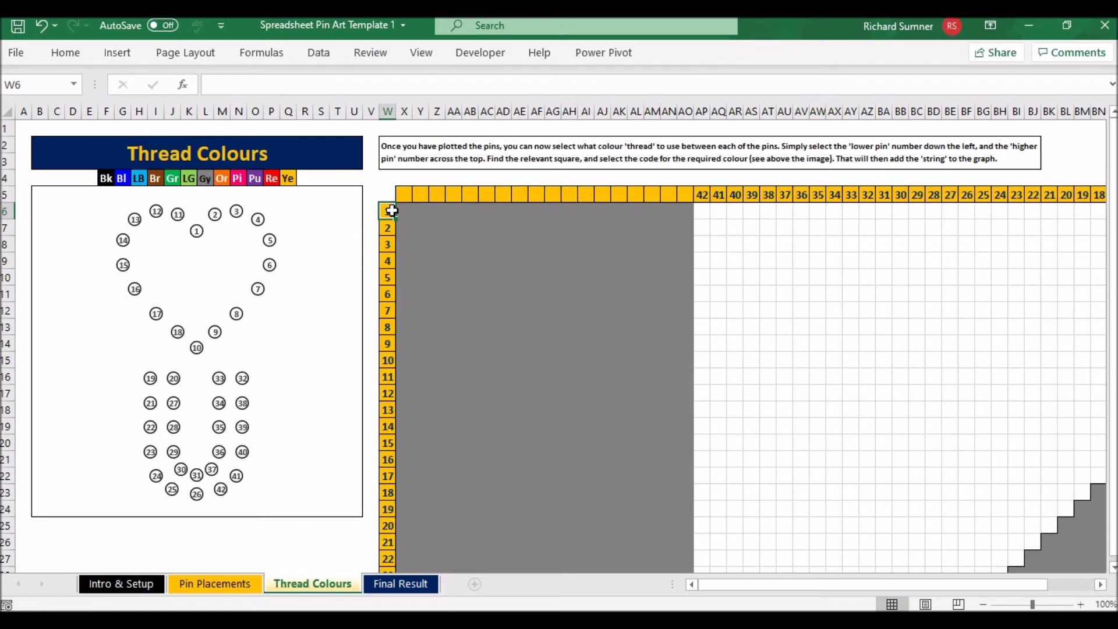
click(702, 211)
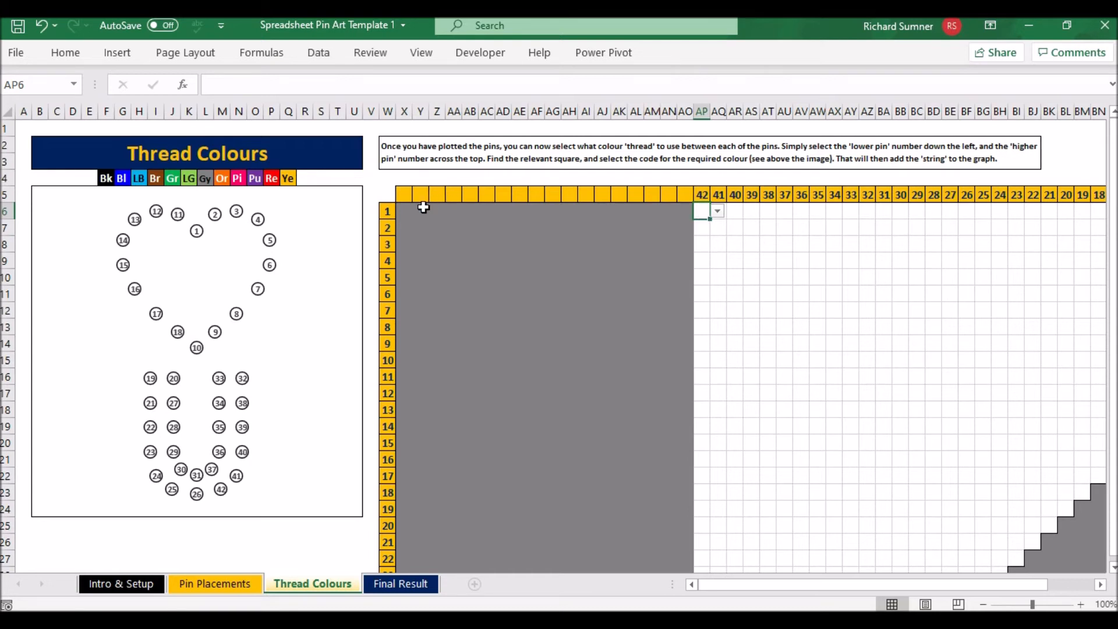
click(806, 212)
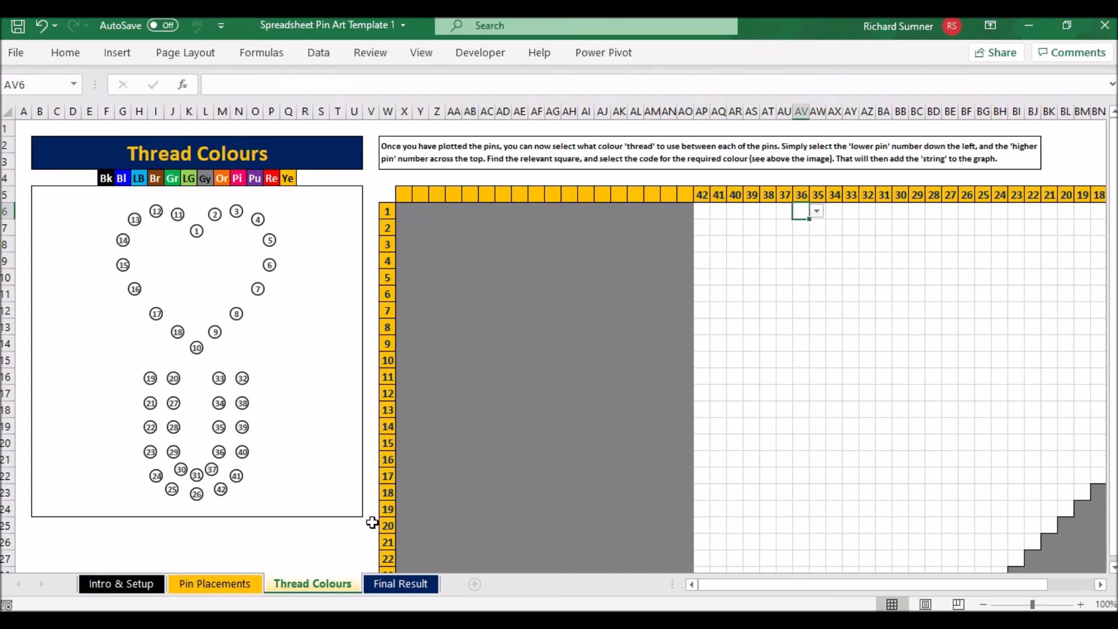
Freeze the panes at cell X25 so the pin picture and both rows of pin numbers stay in view
click(404, 528)
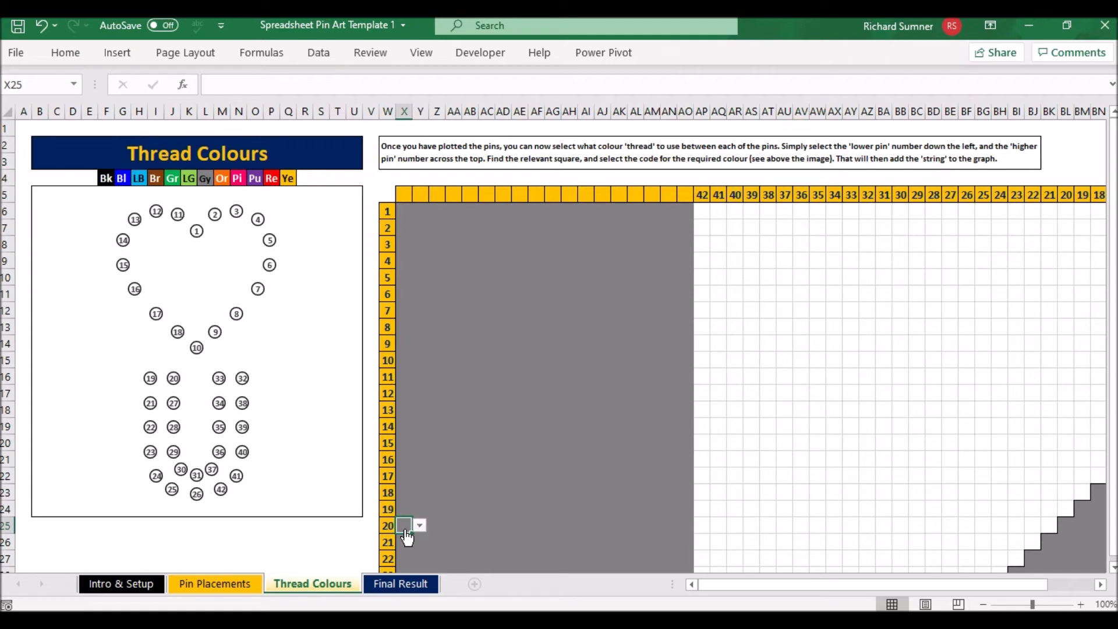
click(421, 58)
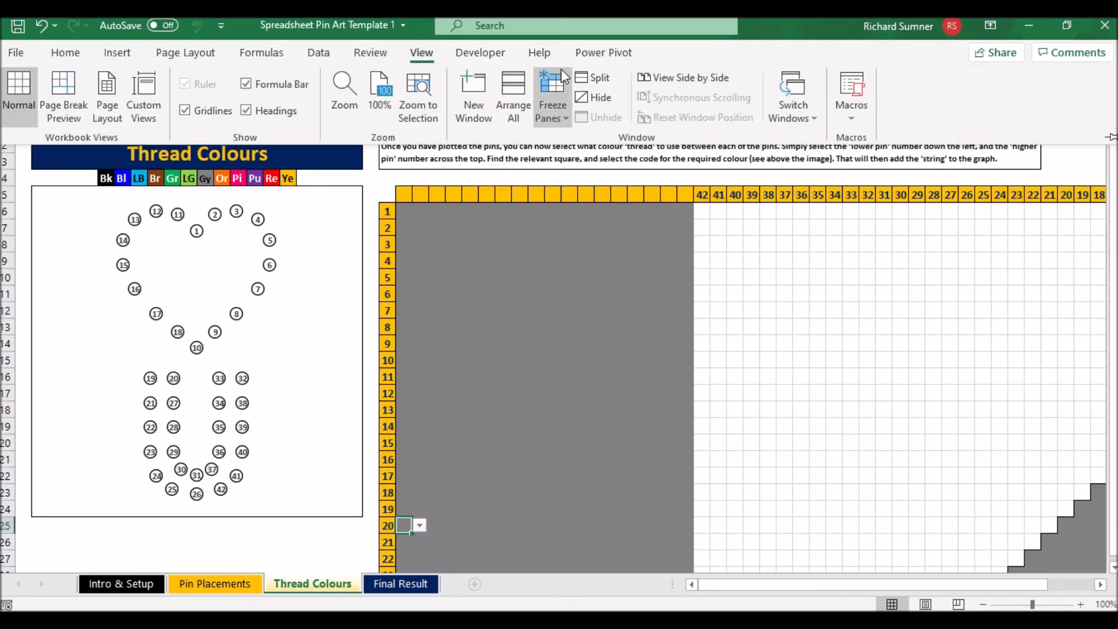
click(557, 99)
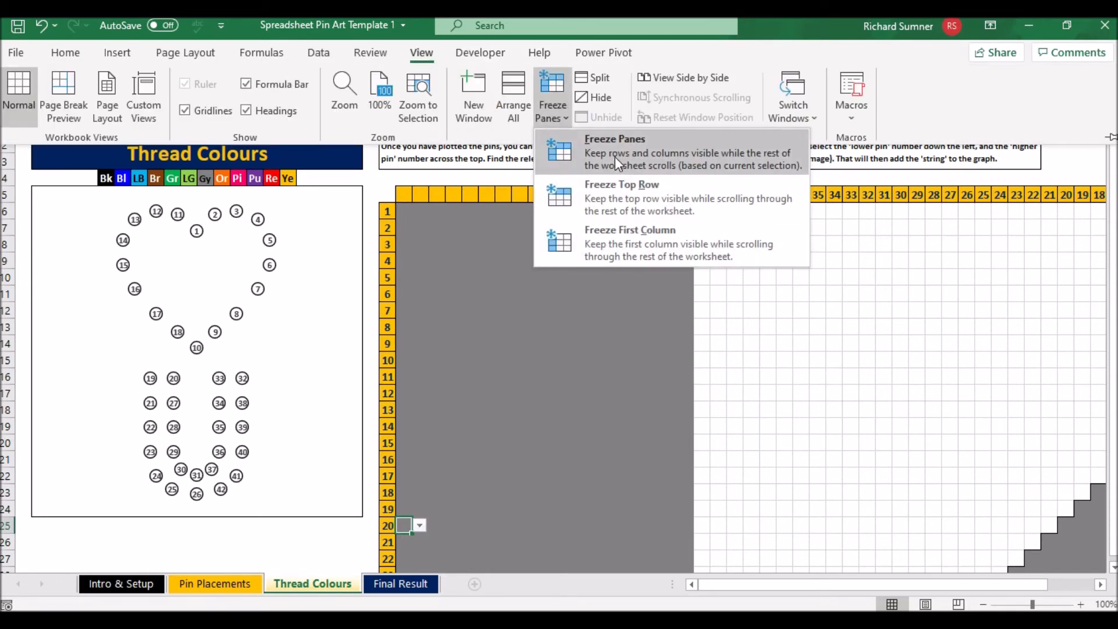
click(582, 218)
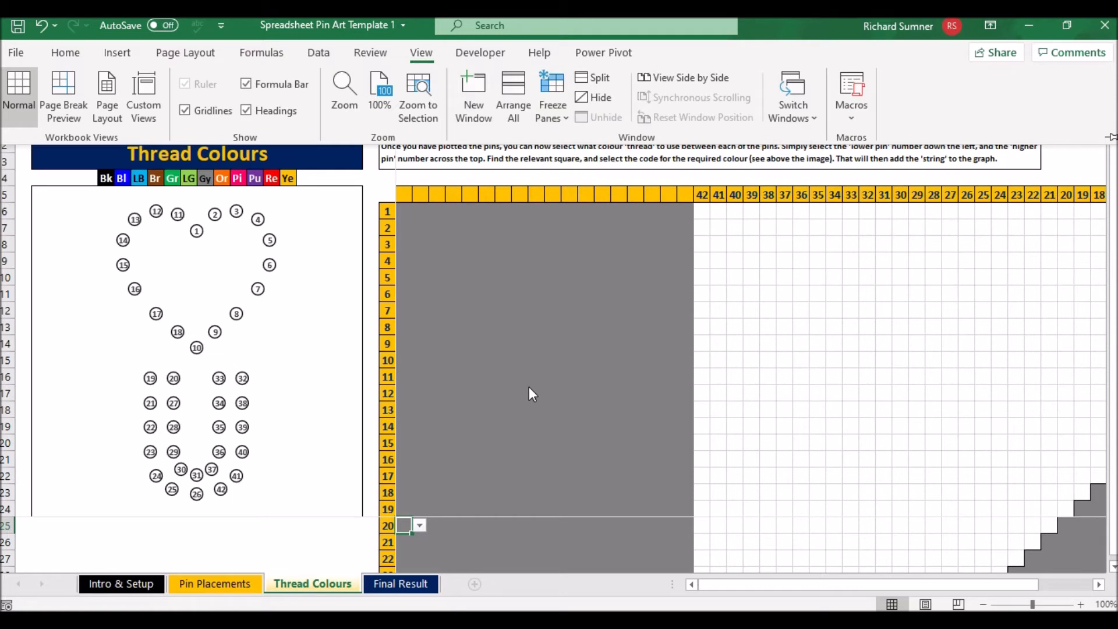
click(532, 403)
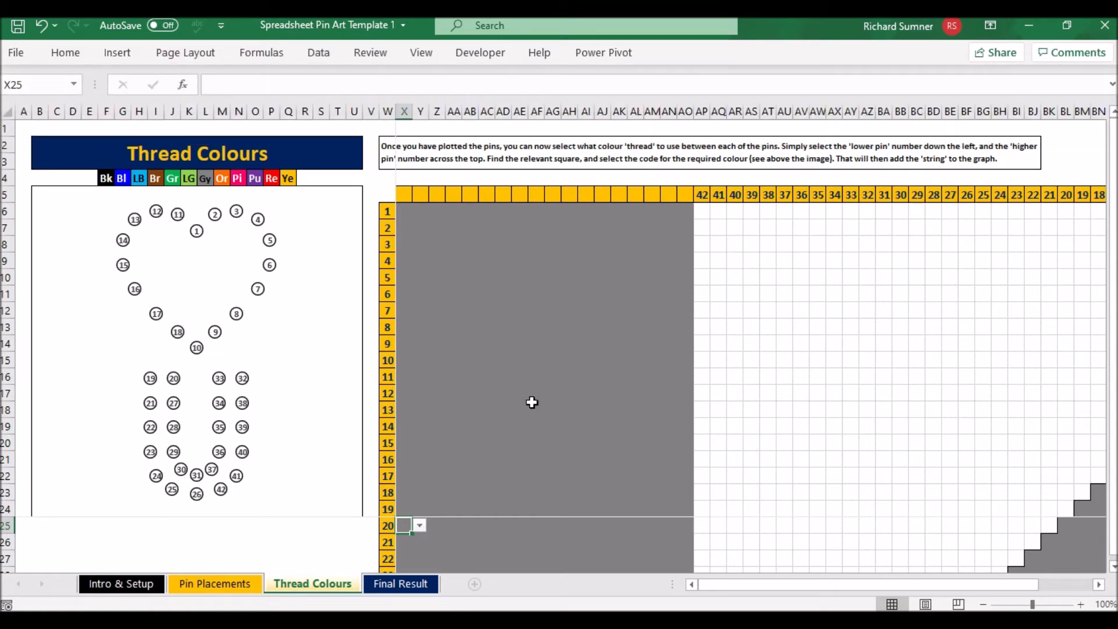
Set the thread colour between lower pin 1 and higher pin 2 to red (Re) in cell CD6
click(532, 403)
key(Right)
key(Right)
key(Right)
key(Right)
key(Right)
key(Right)
key(Right)
key(Right)
key(Right)
key(Right)
key(Right)
key(Right)
key(Right)
key(Right)
key(Right)
key(Right)
key(Right)
key(Right)
key(Right)
key(Right)
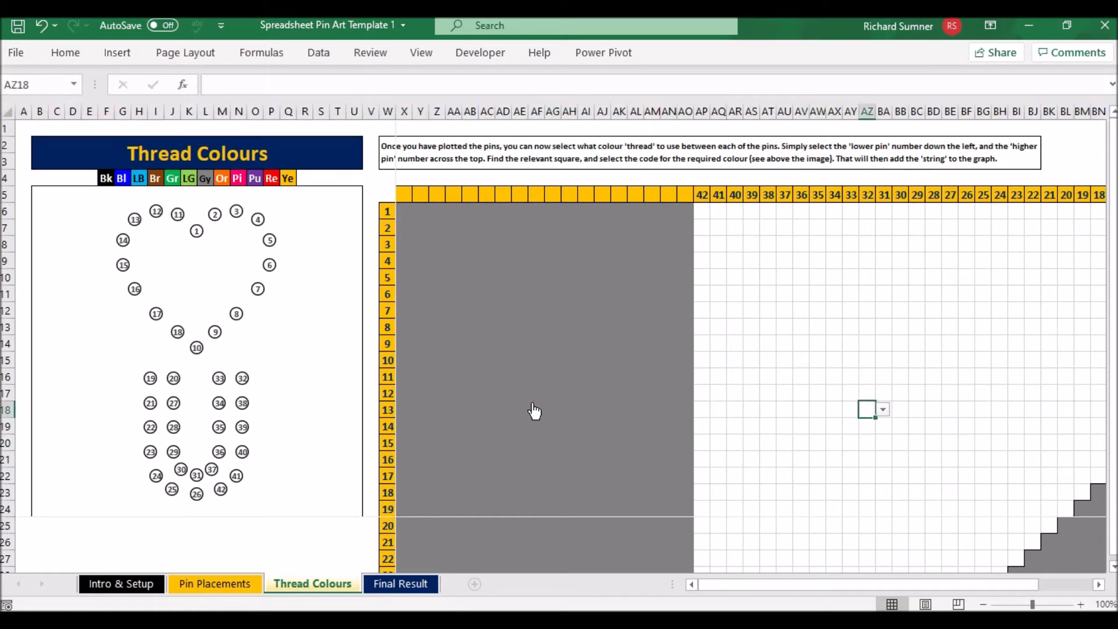
key(Right)
key(Right)
key(Right)
key(Right)
key(Right)
key(Right)
key(Right)
key(Right)
key(Right)
key(Right)
key(Right)
key(Right)
key(Right)
key(Right)
key(Right)
key(Right)
key(Right)
key(Right)
key(Right)
key(Left)
key(Left)
key(Left)
key(Left)
key(Up)
key(Up)
key(Up)
key(Up)
key(Up)
key(Up)
key(Up)
key(Up)
key(Up)
key(Up)
key(Up)
key(Right)
key(Up)
key(Up)
key(Down)
key(Right)
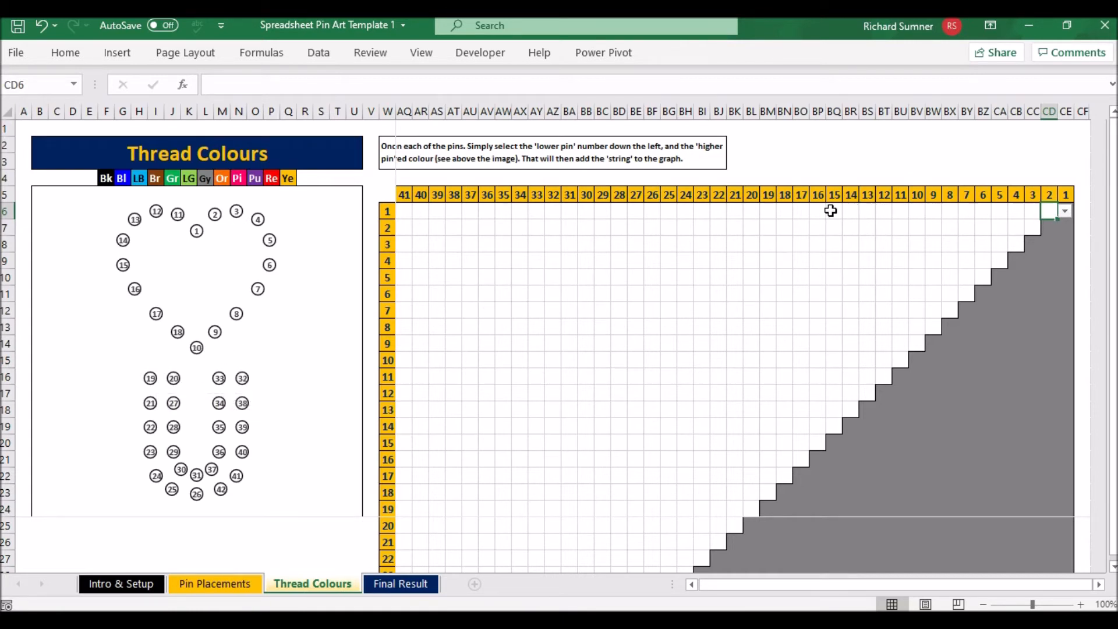
click(1065, 212)
drag(1065, 269, 1066, 278)
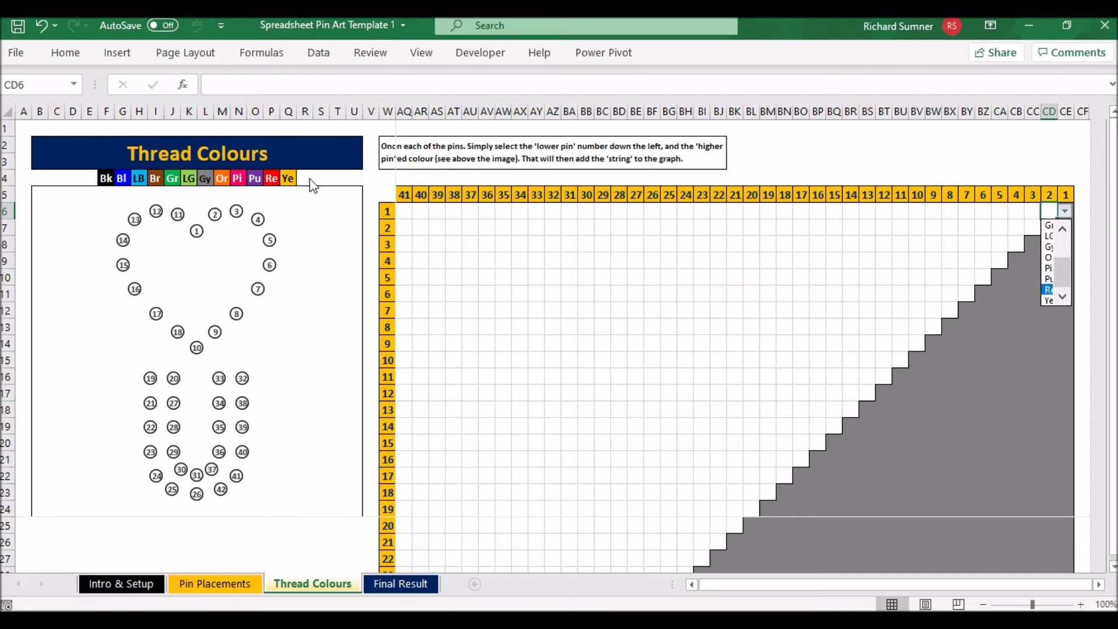
click(1049, 290)
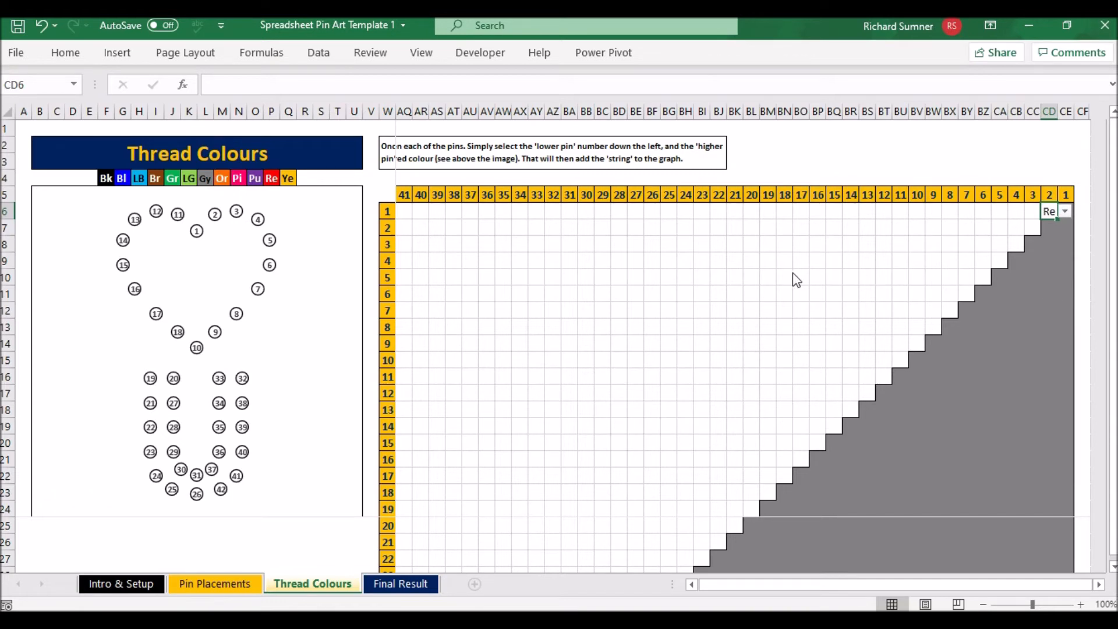
click(200, 233)
Copy the Re code and paste it as values along pin 1's row for higher pins 3 to 18
right_click(1049, 213)
click(1004, 181)
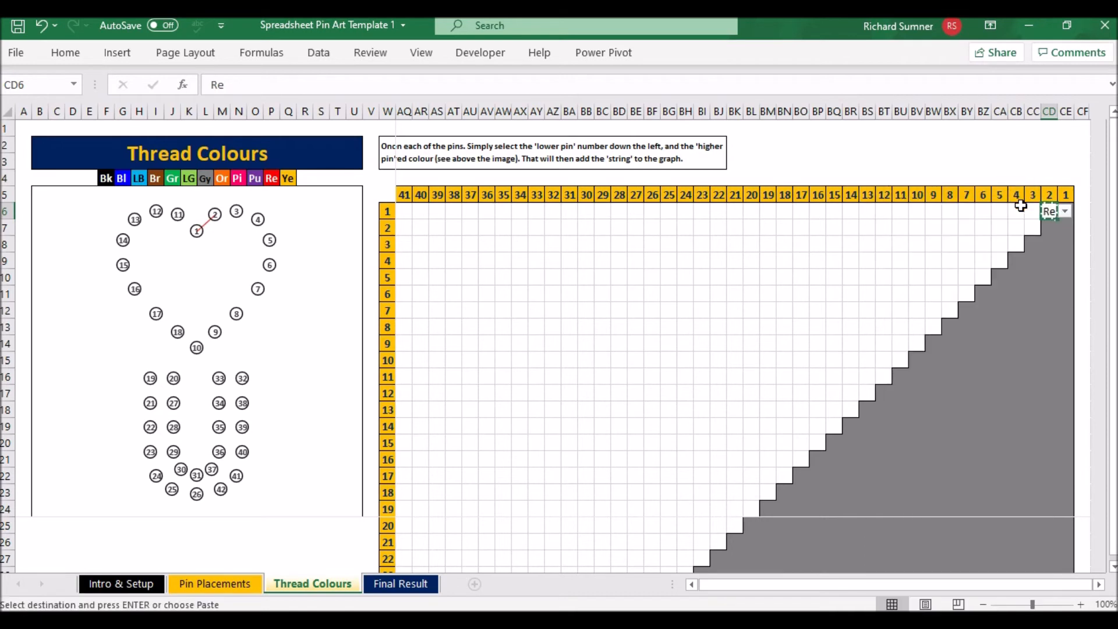
drag(1030, 210, 791, 210)
right_click(792, 213)
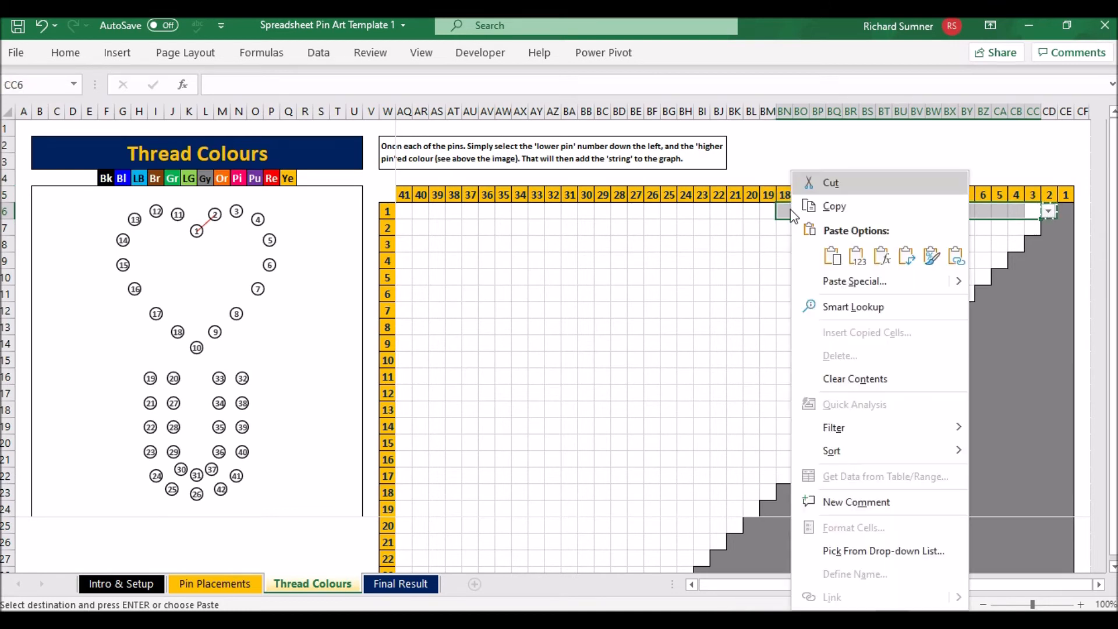
click(856, 255)
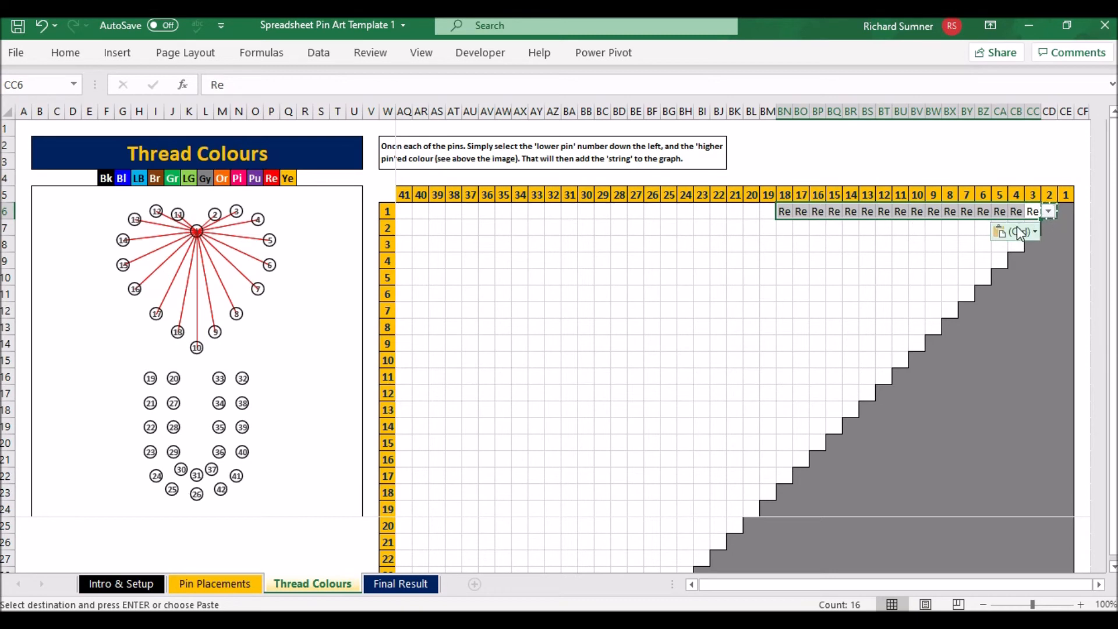
Paste the Re code as values into pin 2's row for higher pins 3 to 10 and pin 18
drag(914, 229, 1033, 229)
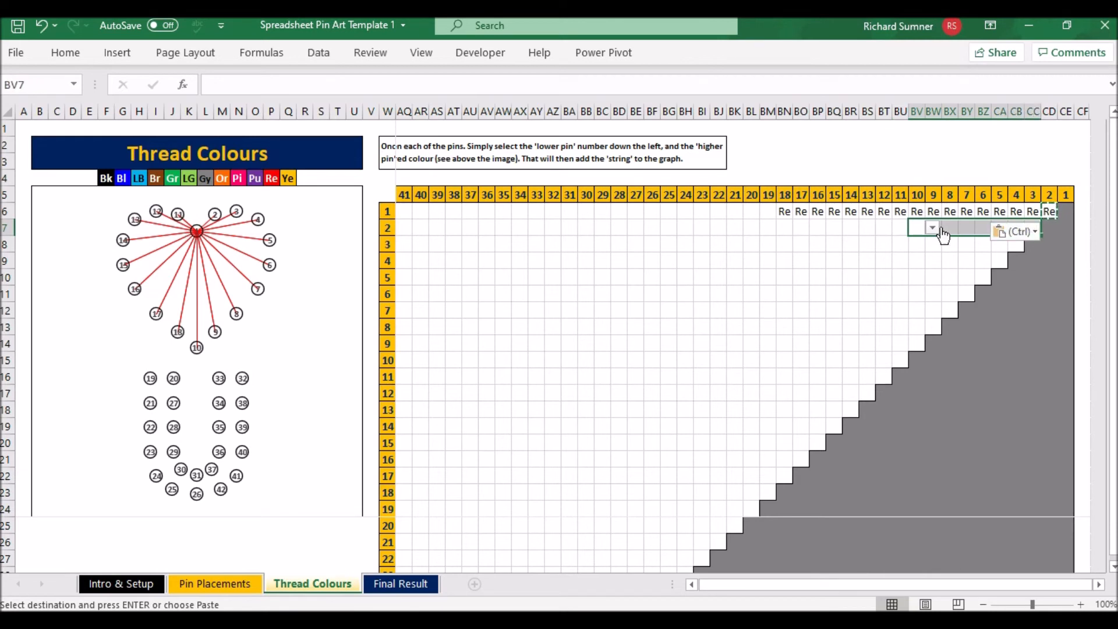
click(790, 229)
right_click(792, 237)
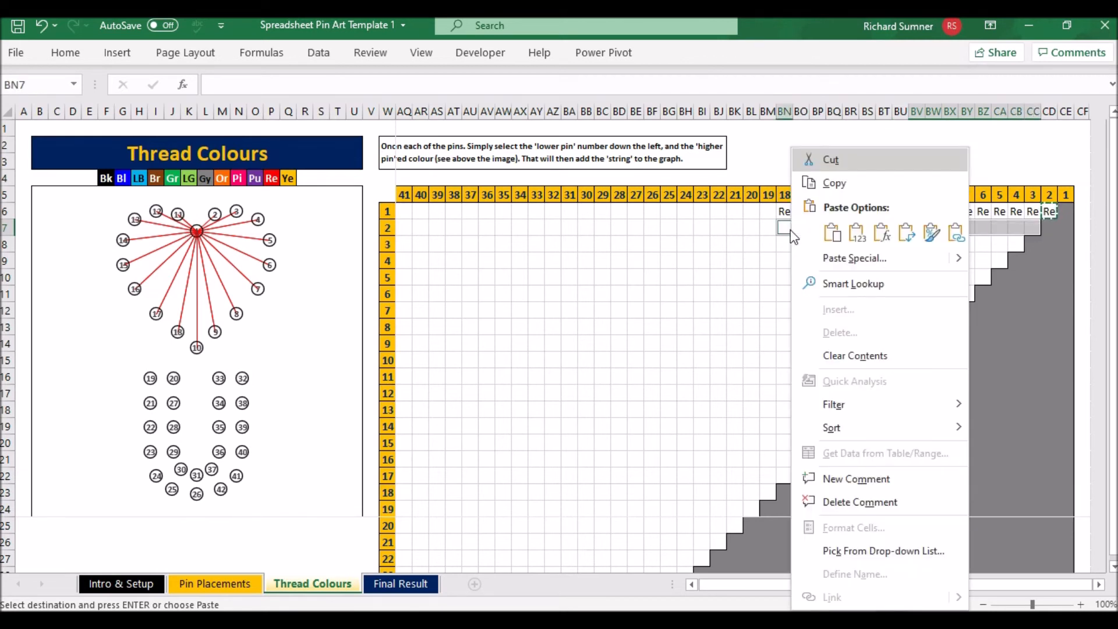
click(857, 234)
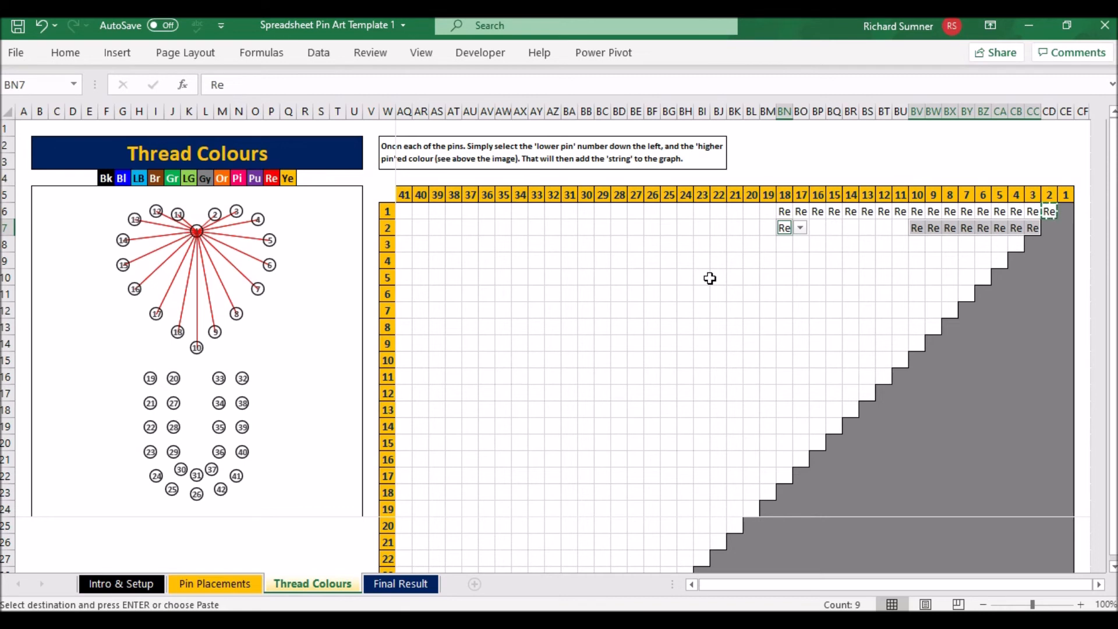
click(784, 260)
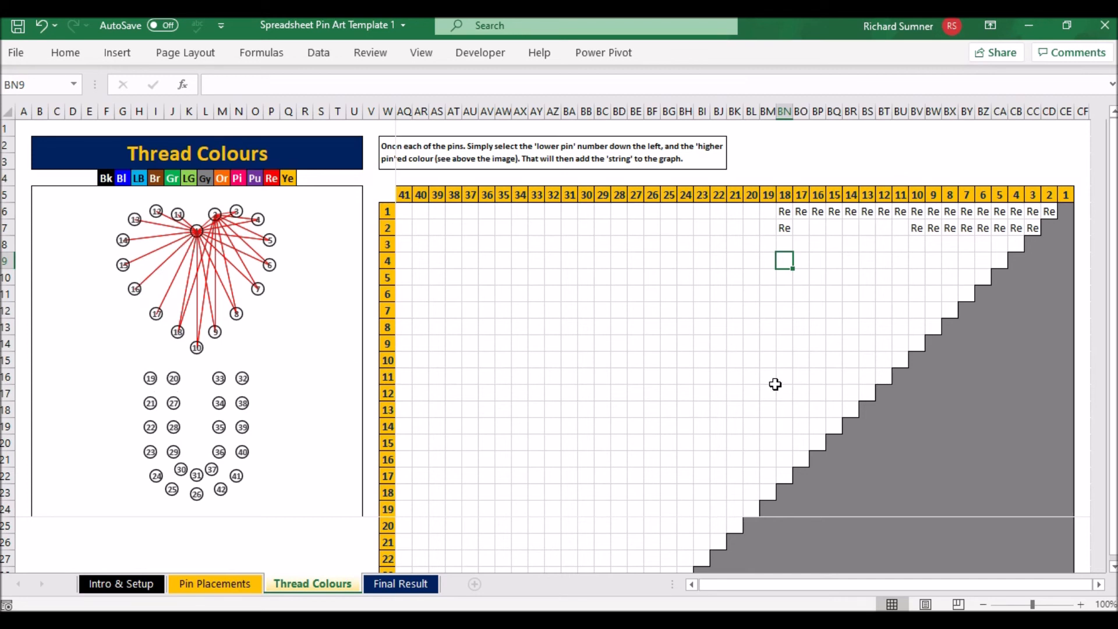
Set the thread colour between lower pin 19 and higher pin 20 to black (Bk) in cell BL24
click(731, 510)
key(Right)
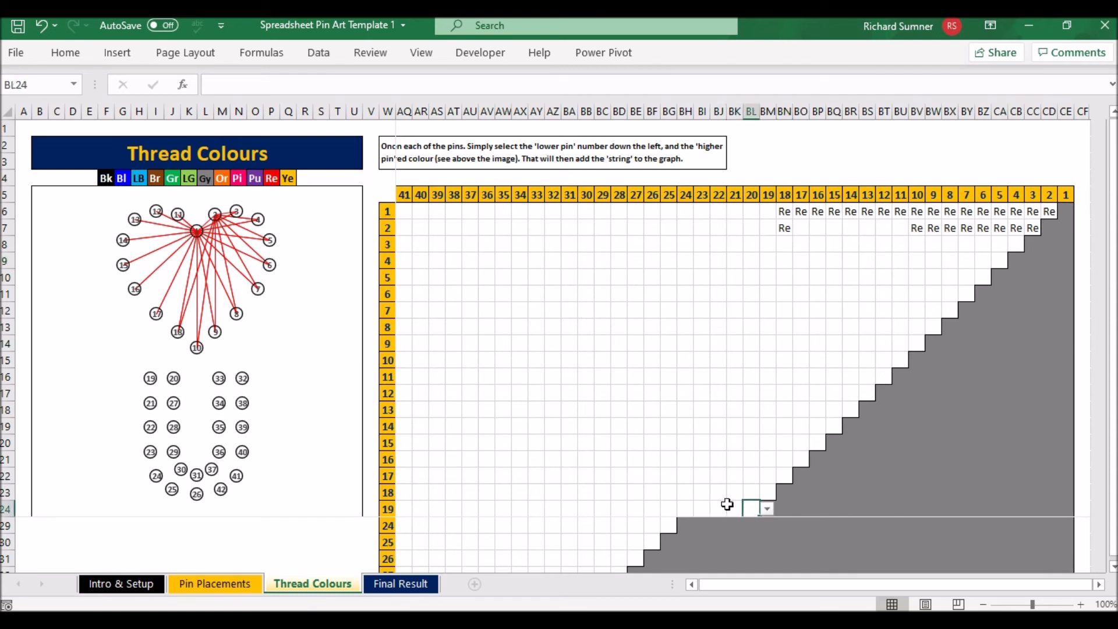
click(766, 509)
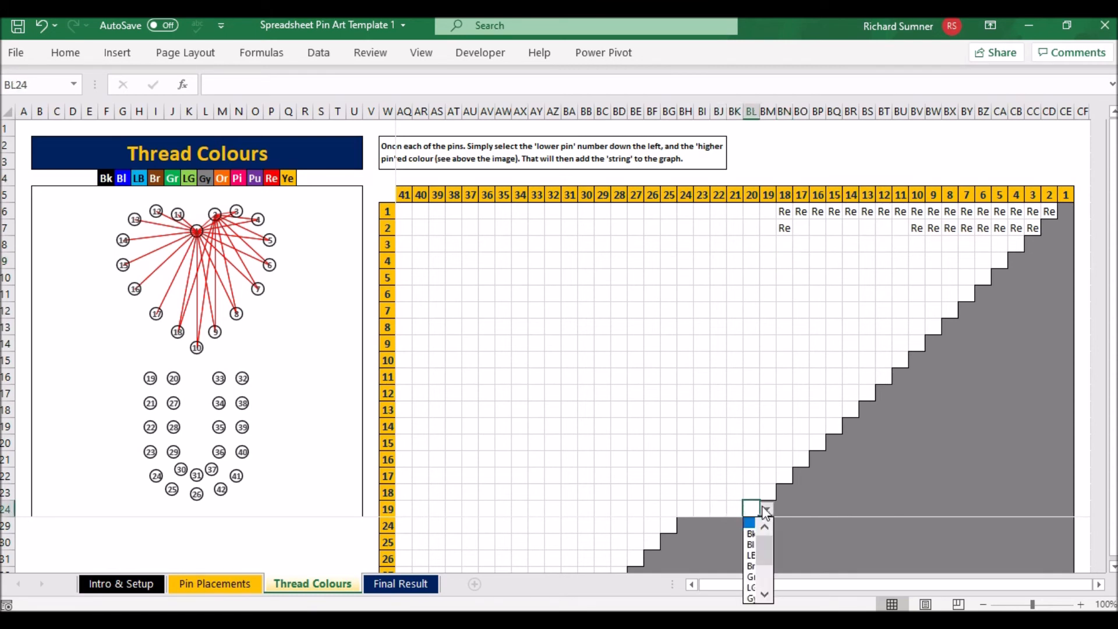
click(750, 533)
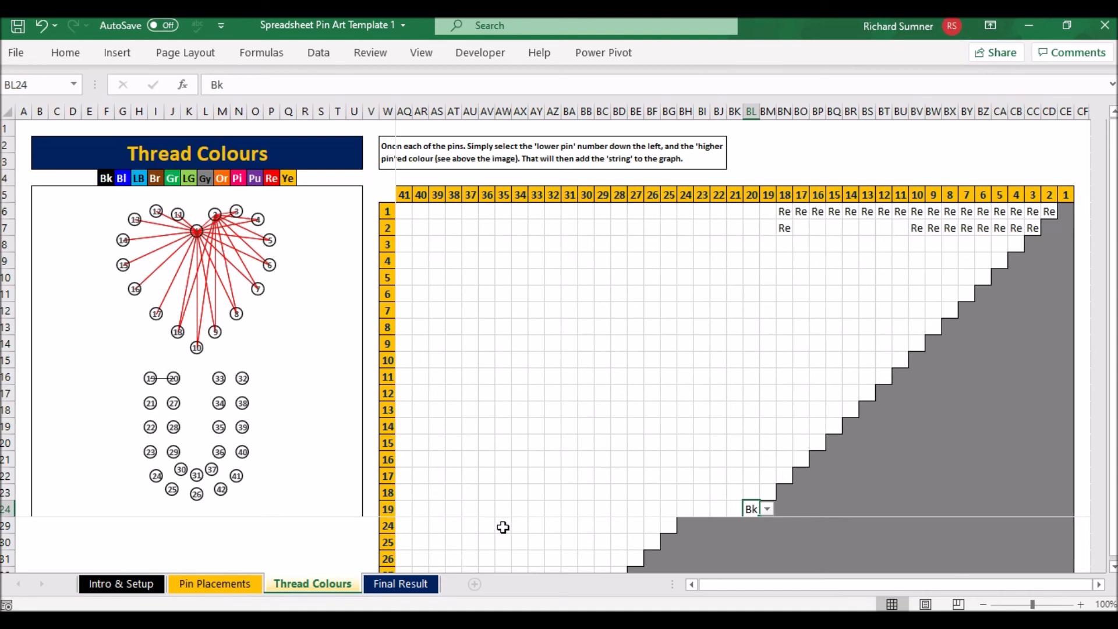
Switch to the Spreadsheet Pin Art Template 2 workbook and examine its thread colour grid across all pins, returning to cell A1
click(315, 620)
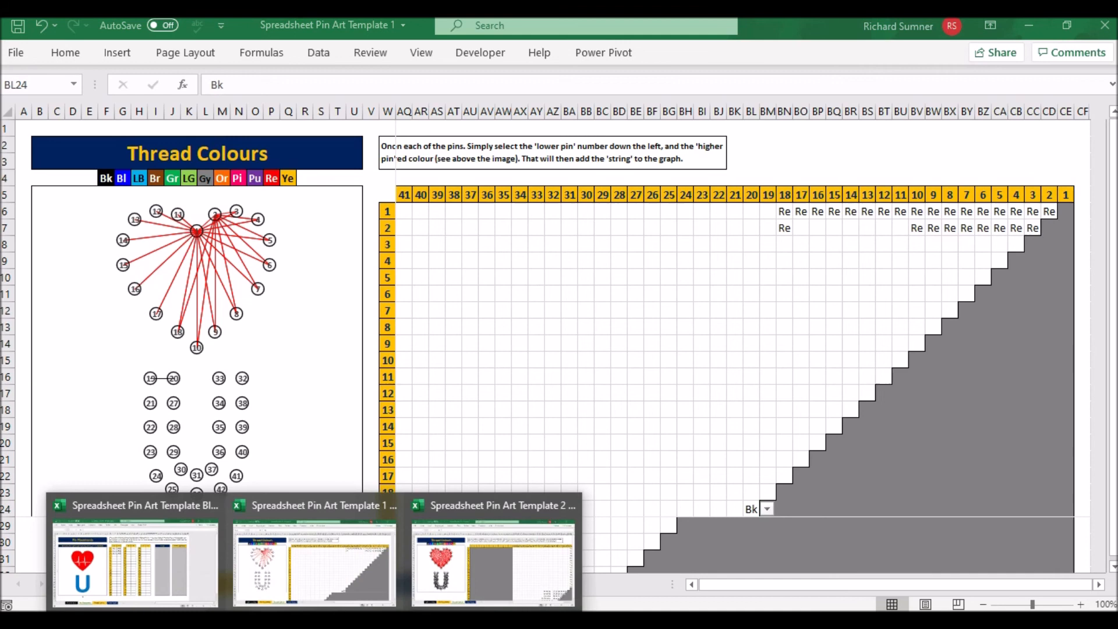
click(480, 585)
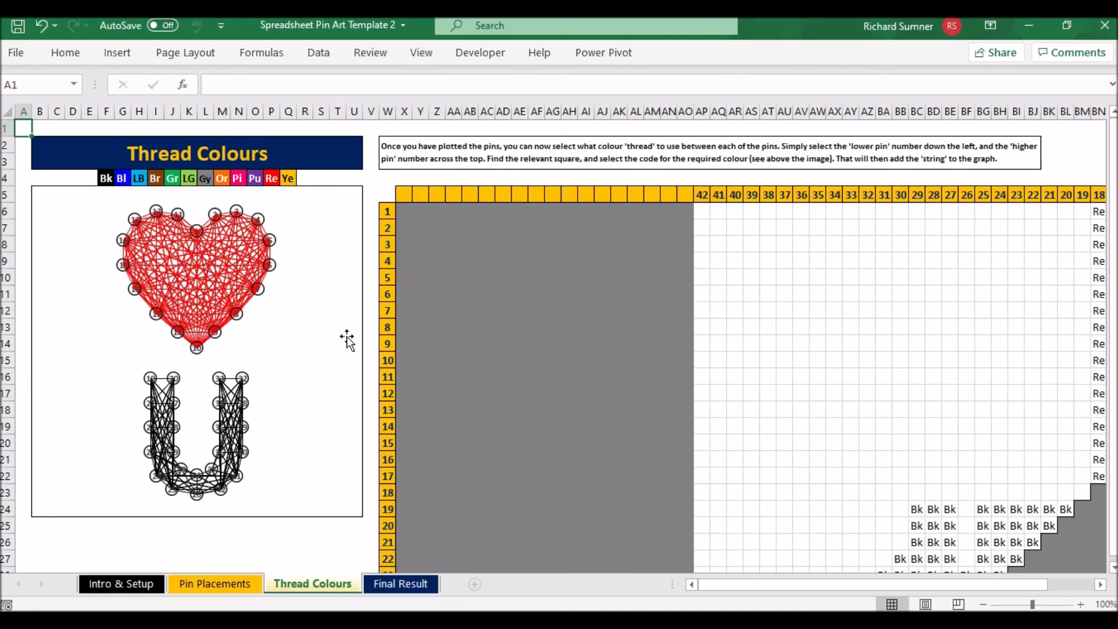
click(844, 360)
key(Right)
key(Right)
key(Right)
key(Right)
key(Right)
key(Right)
key(Right)
key(Right)
key(Right)
key(Right)
key(Right)
key(Right)
key(Right)
key(Right)
key(Right)
key(Right)
key(Right)
key(Right)
key(Right)
key(Right)
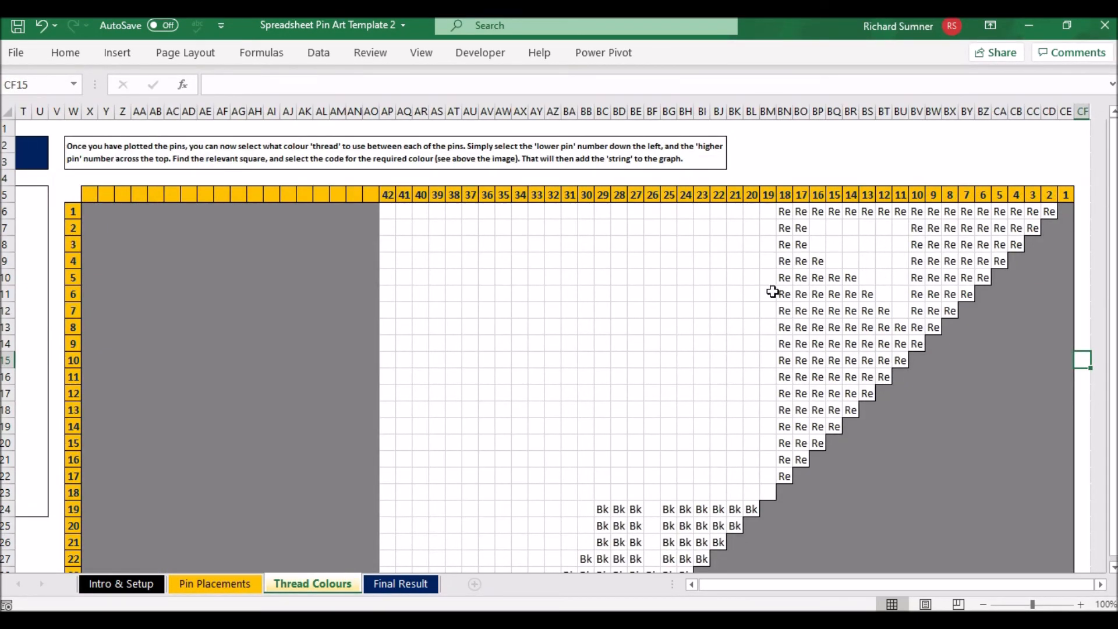
scroll(773, 291, down, 4)
click(555, 228)
key(Left)
key(Left)
key(Left)
key(Left)
key(Left)
key(Left)
key(Left)
key(Left)
key(Left)
key(Left)
key(Left)
key(Left)
key(Left)
key(Left)
key(Left)
key(Left)
key(Left)
key(Left)
key(Left)
key(Left)
key(Left)
key(Left)
key(Left)
key(Left)
key(Left)
key(Left)
key(Left)
key(ctrl+Home)
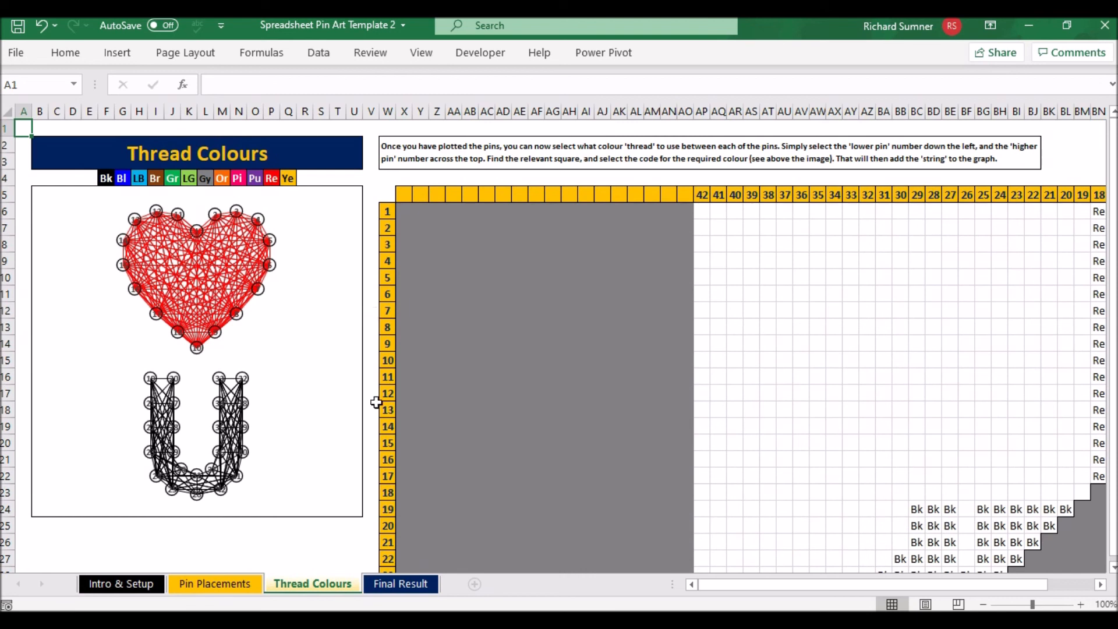
Review the pin art on the Final Result sheet and revisit the Thread Colours, Pin Placements and Intro & Setup sheets
click(414, 585)
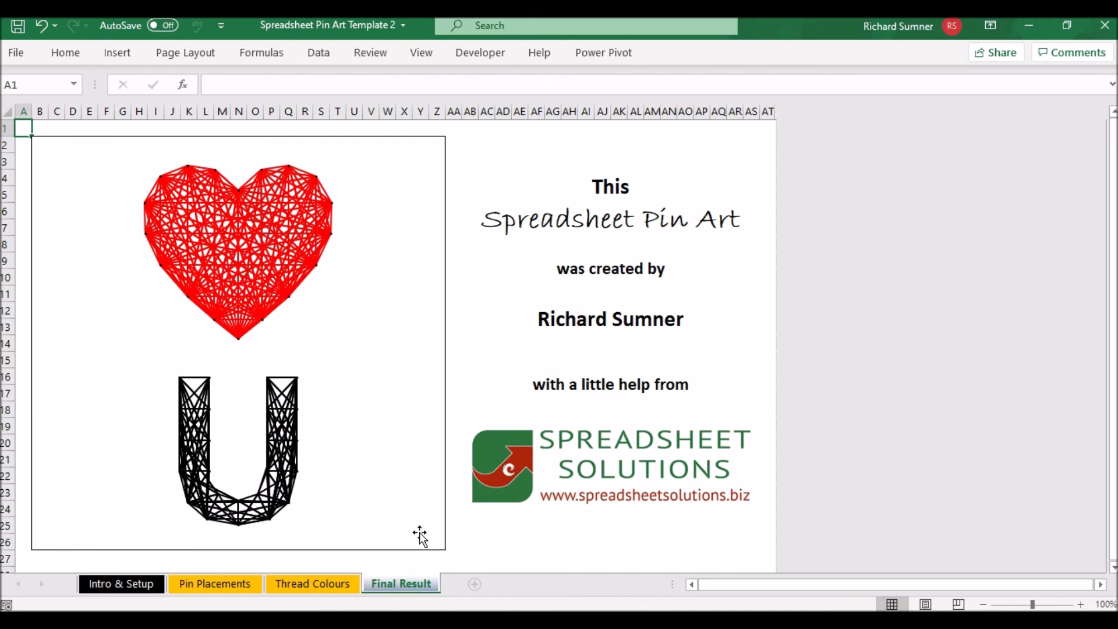
click(344, 584)
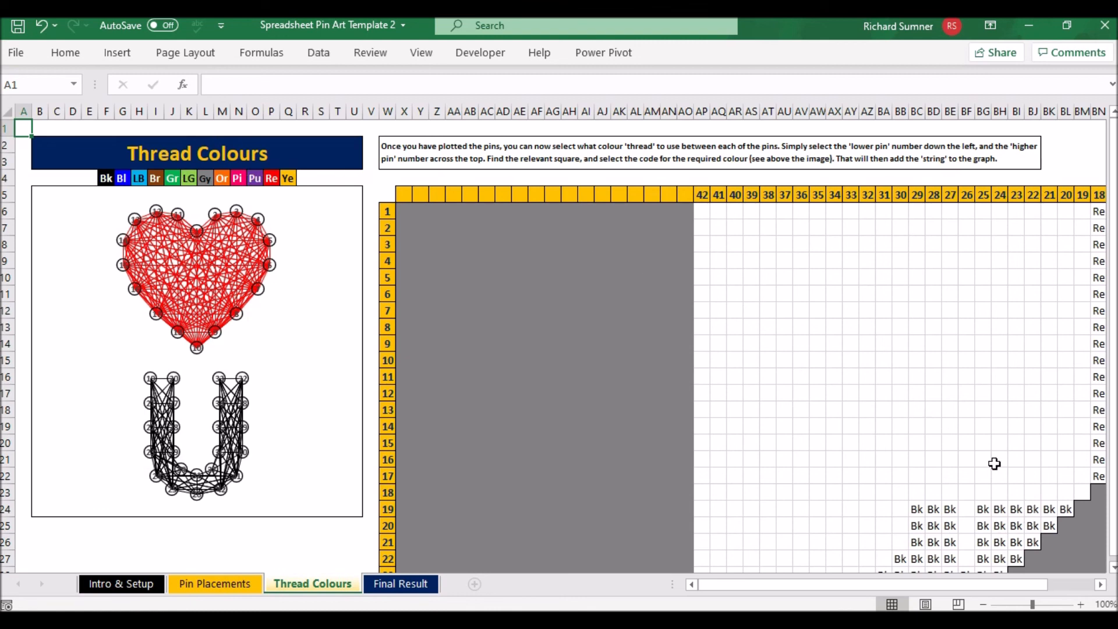
click(214, 584)
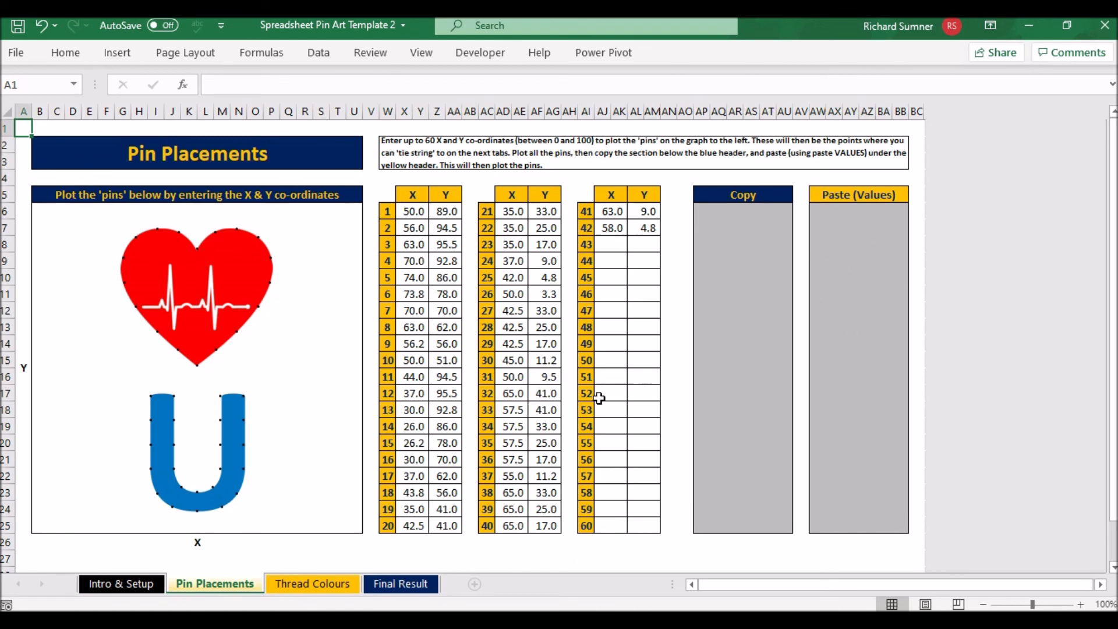
click(292, 582)
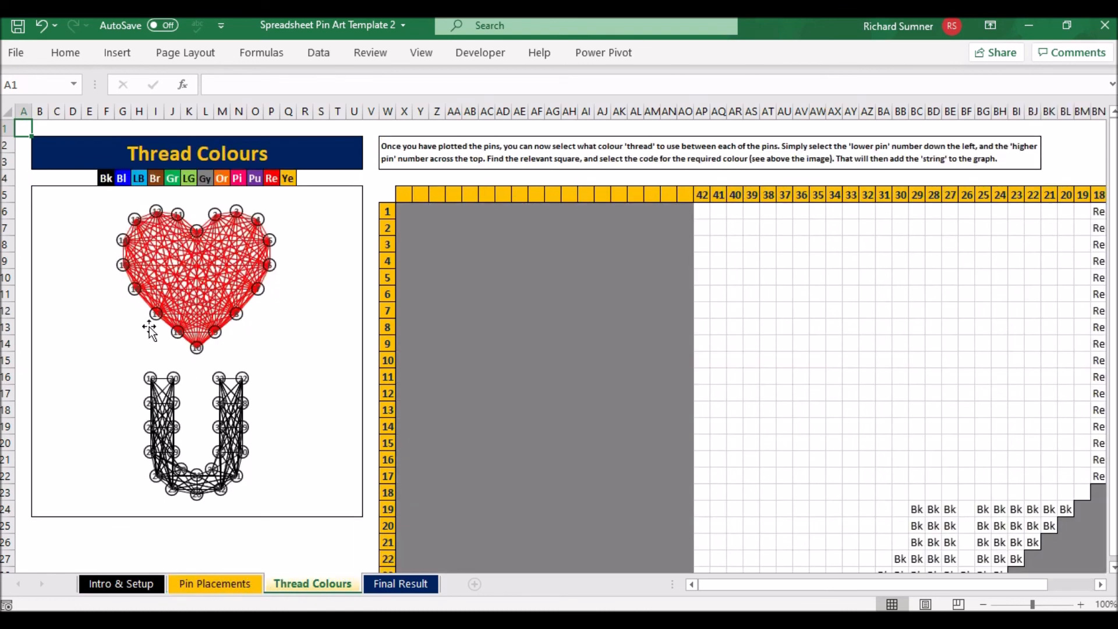
click(241, 585)
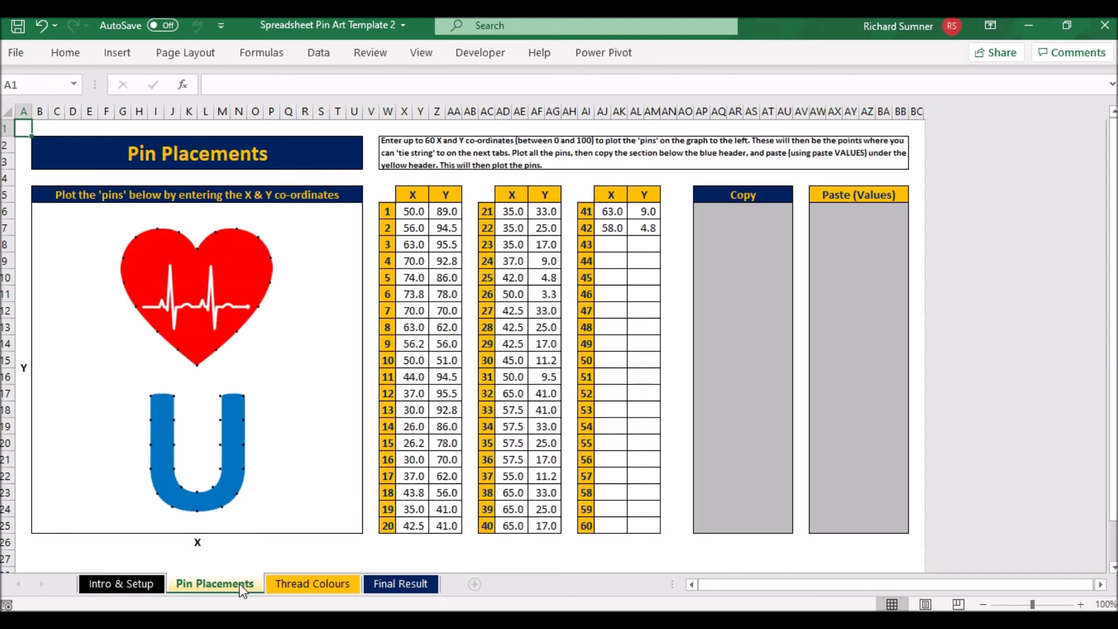
click(142, 585)
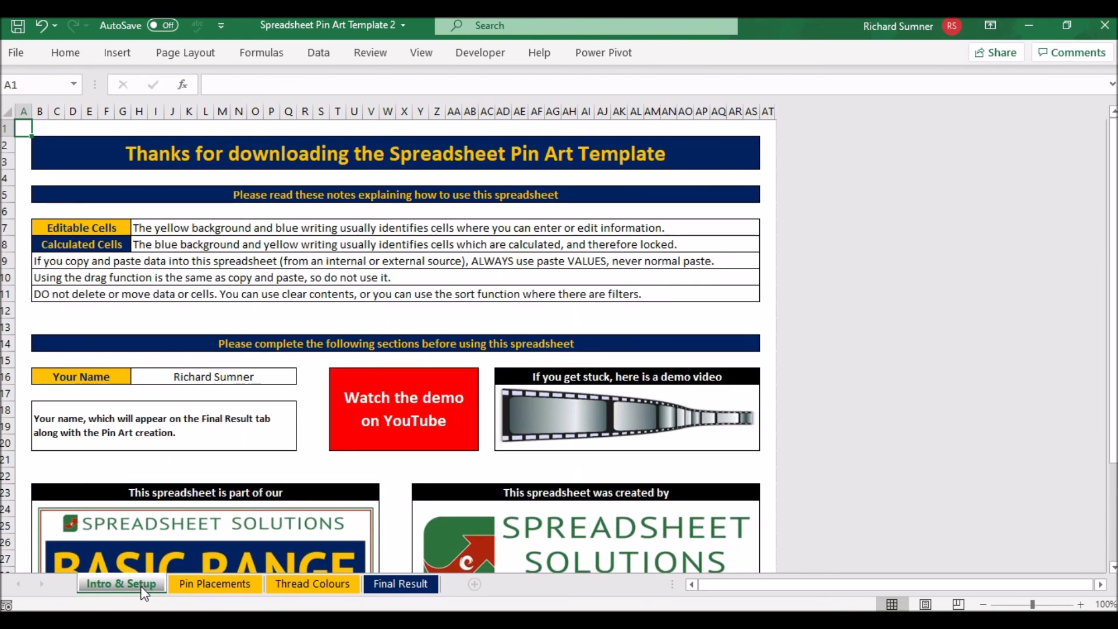